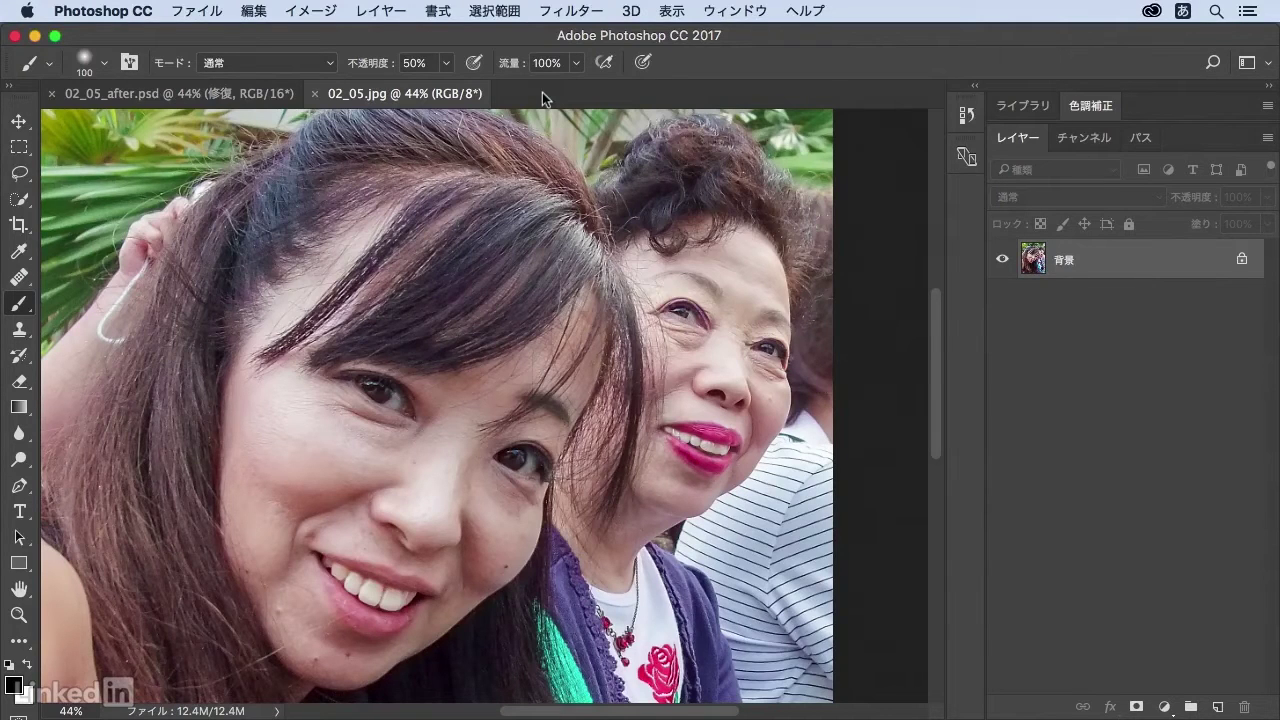
- After comparing with the finished version, add a new empty layer named 修復 above 背景
{"action": "left_click", "coordinate": [218, 96]}
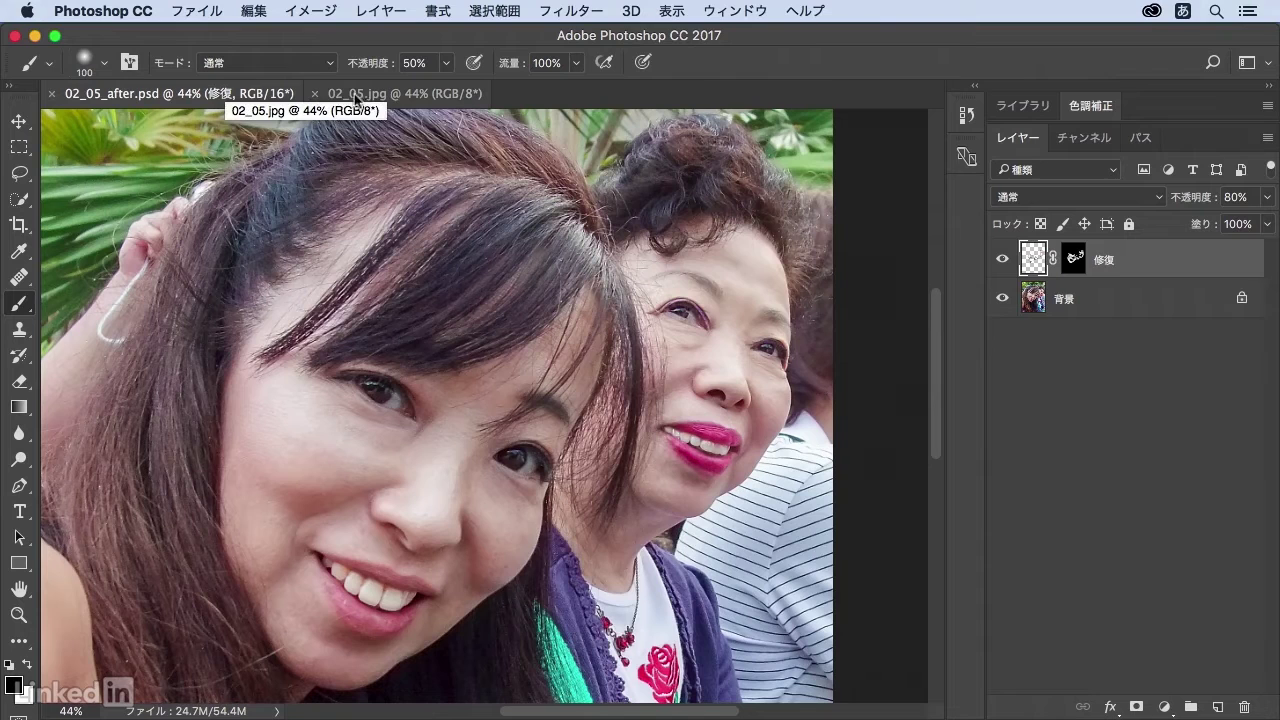
{"action": "left_click", "coordinate": [410, 97]}
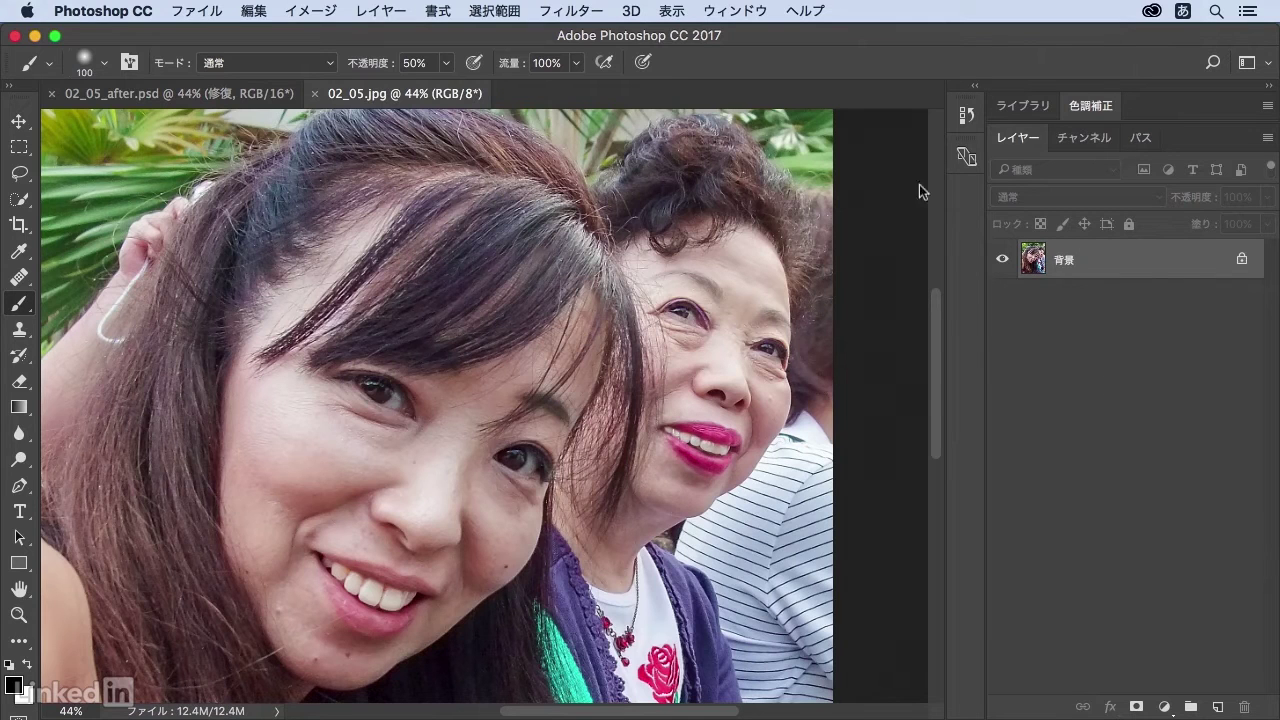
{"action": "left_click", "coordinate": [384, 12]}
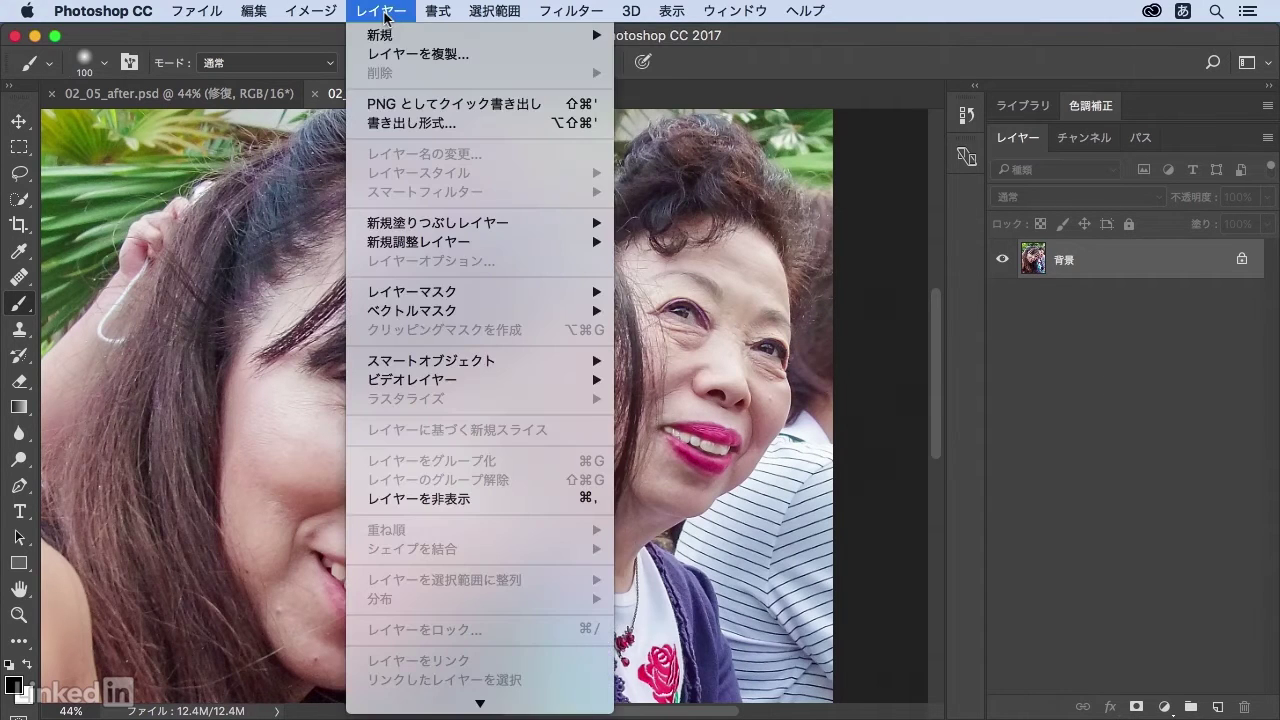
{"action": "mouse_move", "coordinate": [389, 41]}
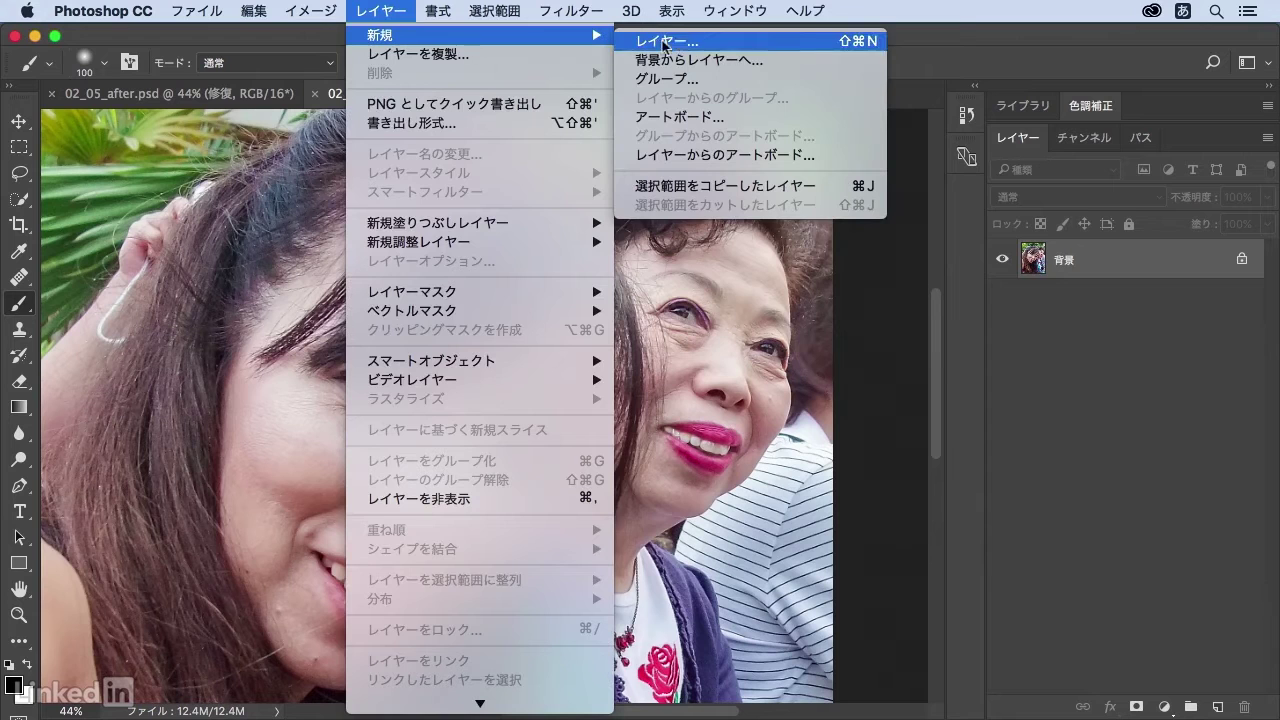
{"action": "left_click", "coordinate": [759, 46]}
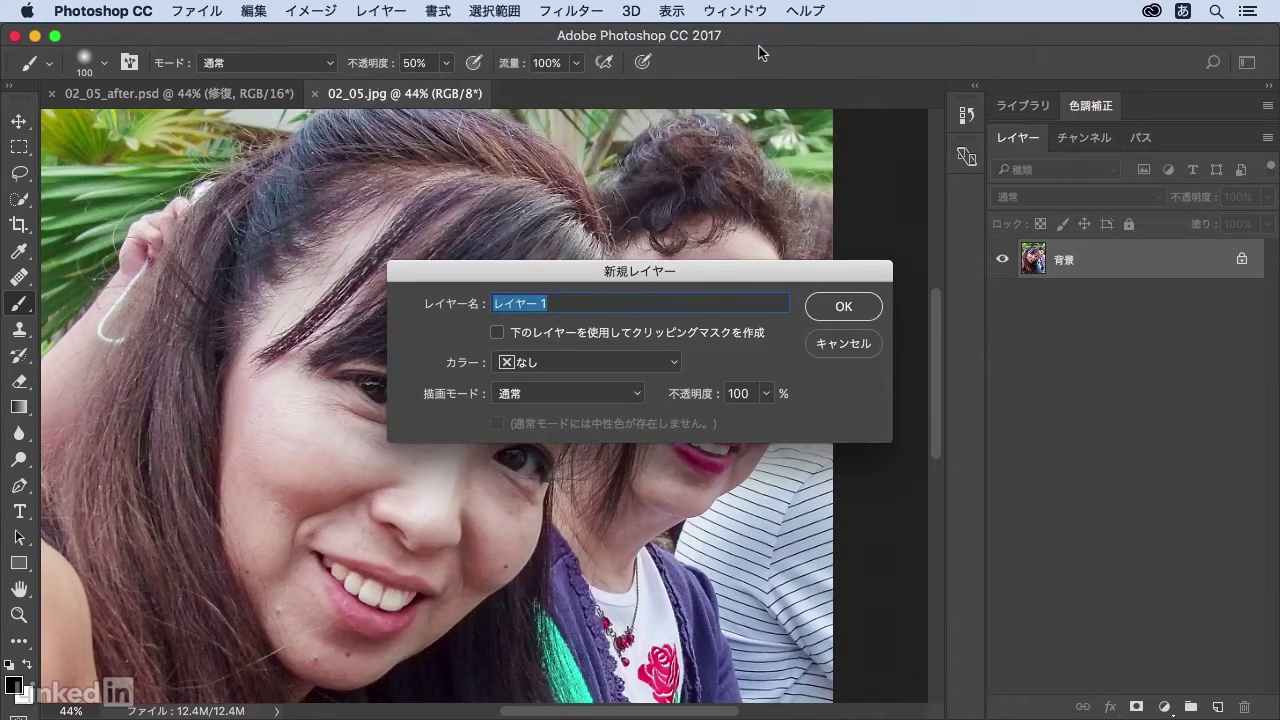
{"action": "type", "text": "修復"}
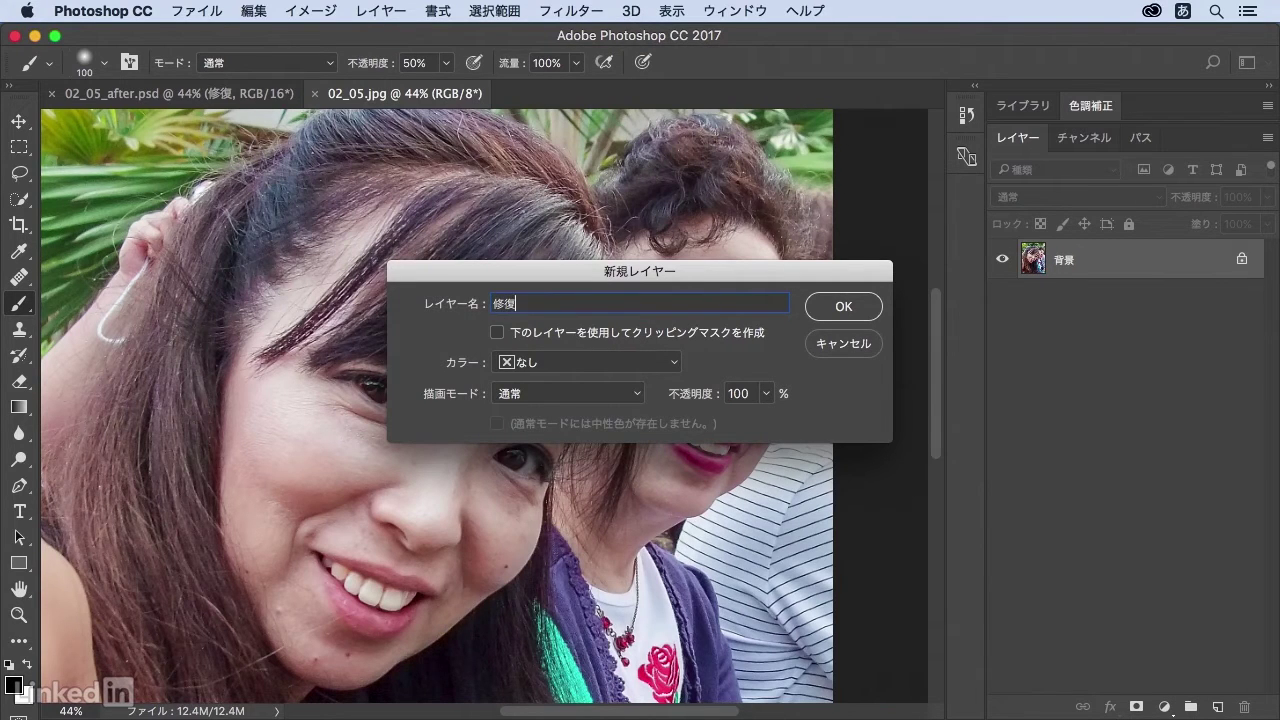
{"action": "key", "text": "Return"}
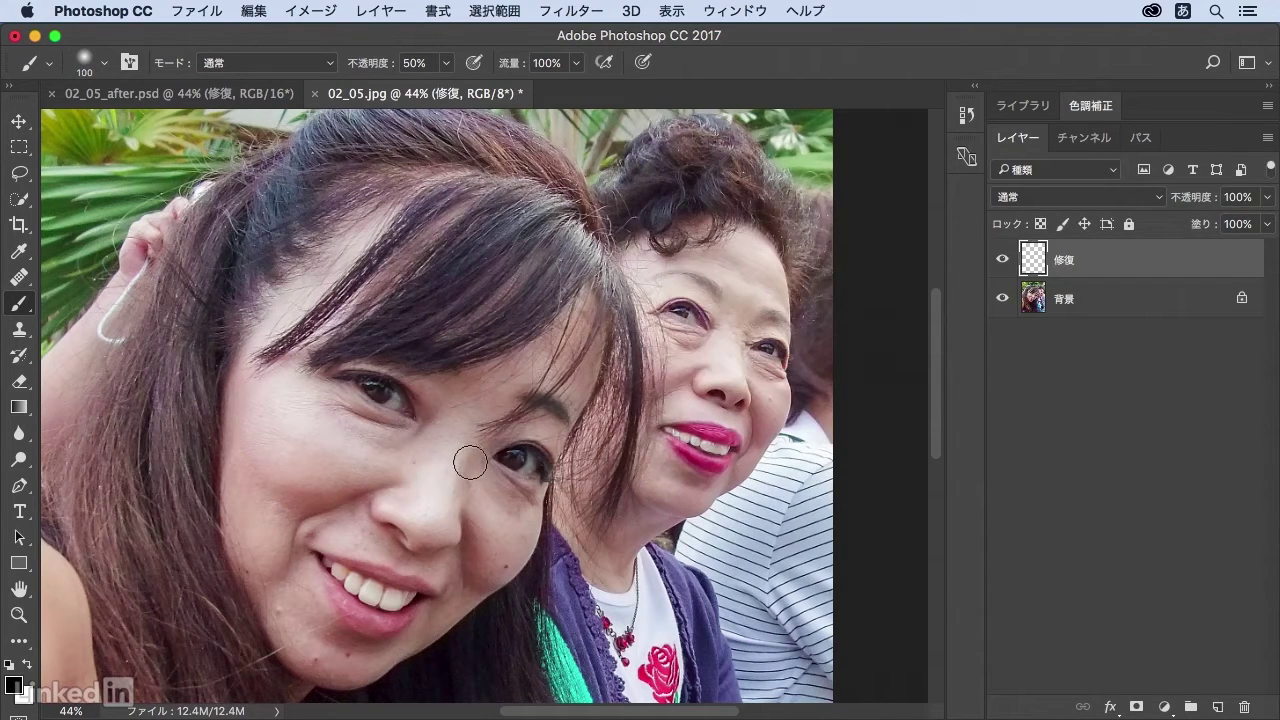
- Zoom in on the younger woman's face and set the Healing Brush diameter to 50 px
{"action": "key", "text": "z"}
{"action": "left_click_drag", "start_coordinate": [285, 310], "coordinate": [593, 631]}
{"action": "key", "text": "b"}
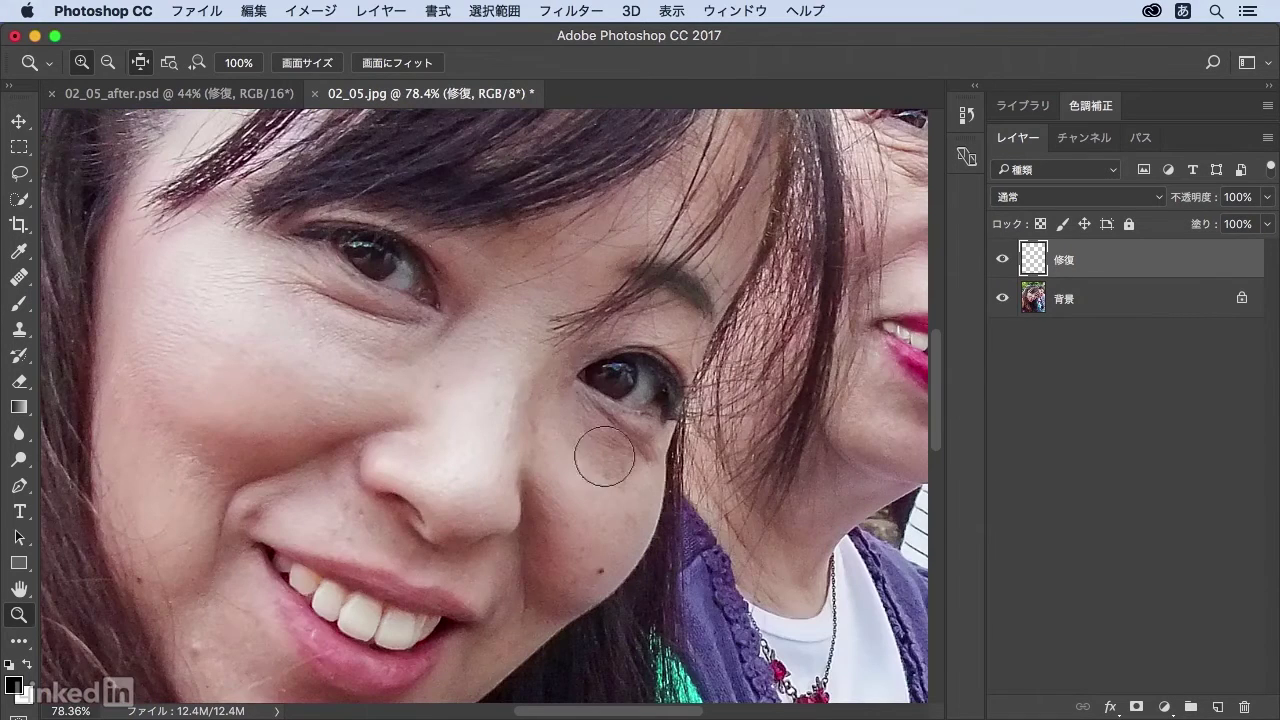
{"action": "left_click", "coordinate": [30, 278]}
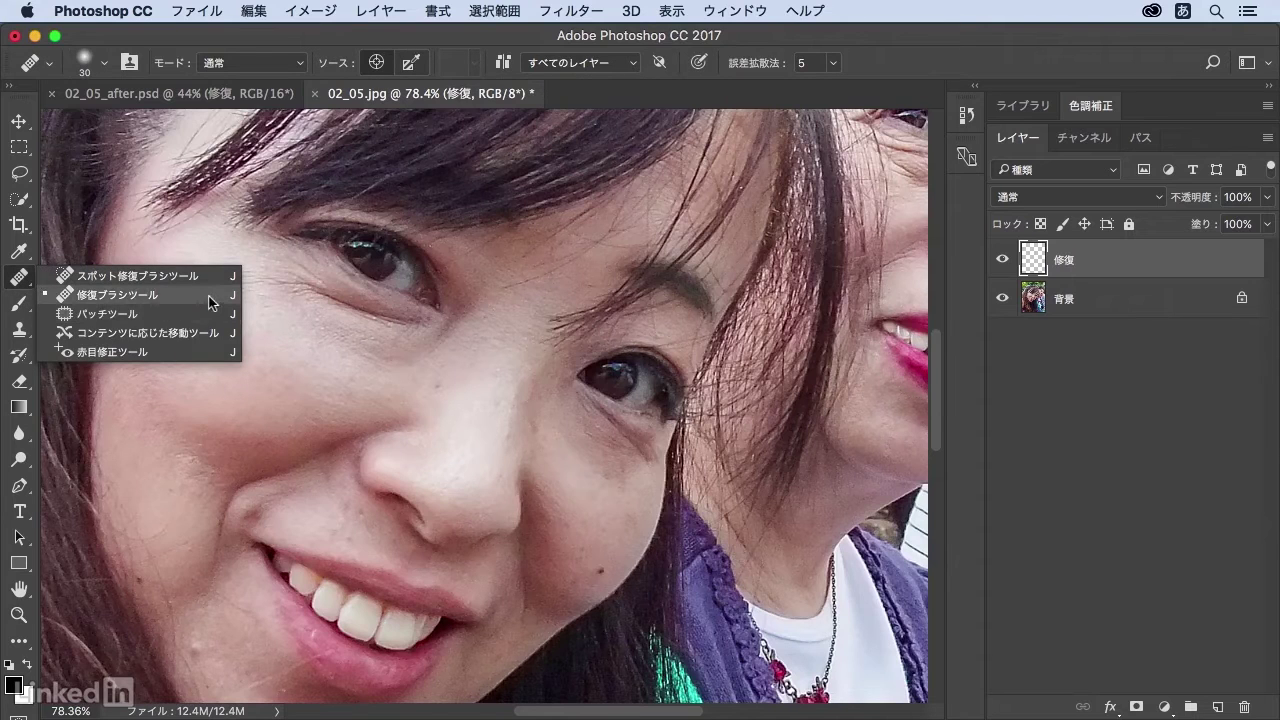
{"action": "left_click", "coordinate": [210, 295]}
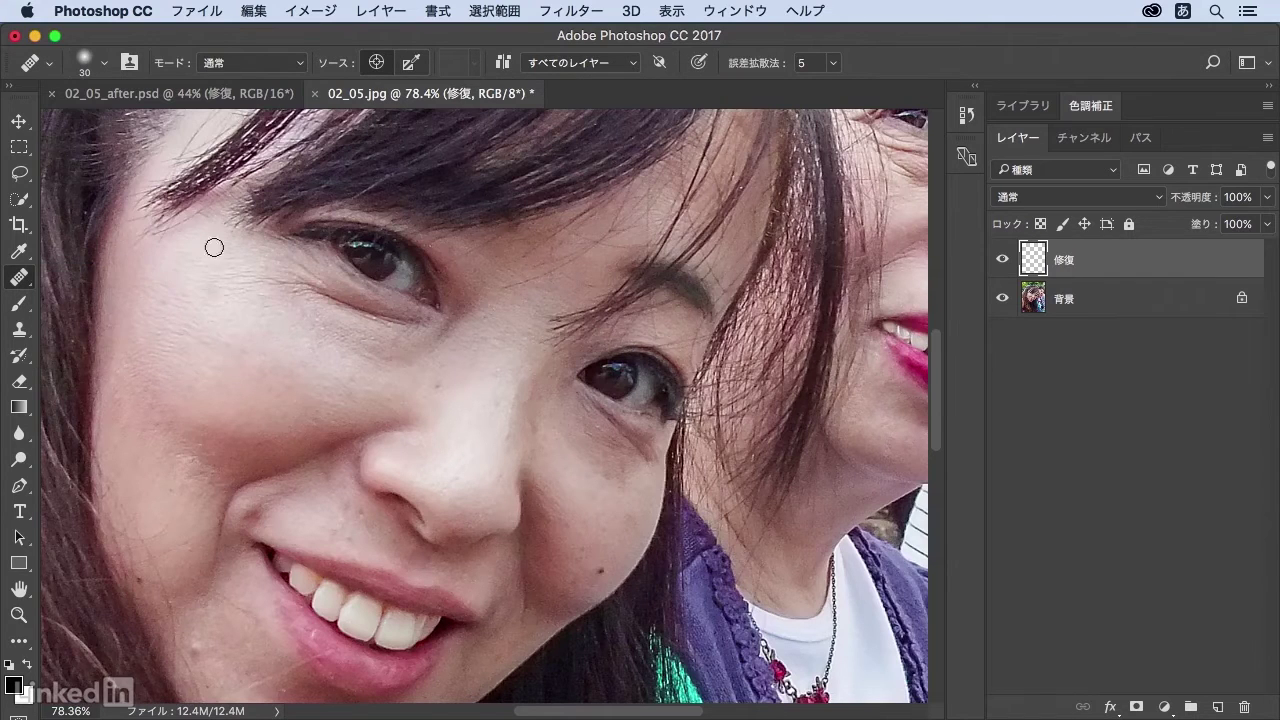
{"action": "left_click", "coordinate": [105, 68]}
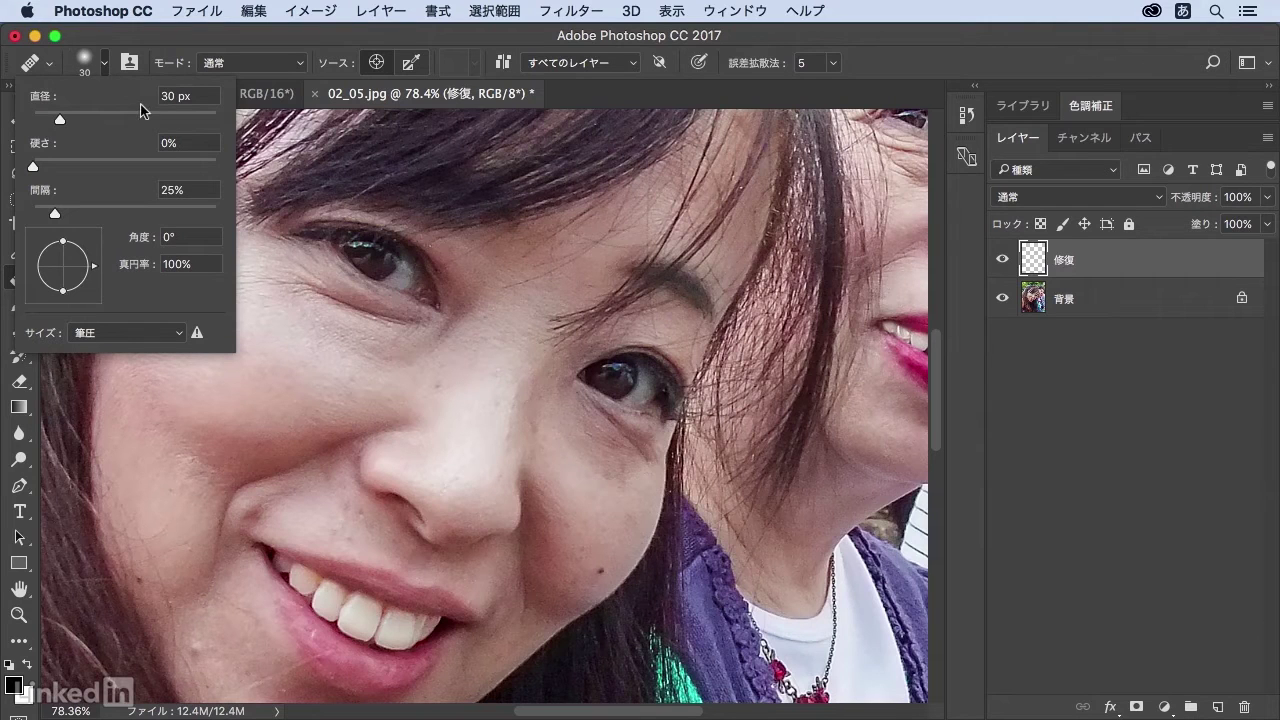
{"action": "left_click_drag", "start_coordinate": [192, 100], "coordinate": [149, 100]}
{"action": "type", "text": "50"}
- Sample clean cheek skin and heal the fine lines under the younger woman's eye
{"action": "left_click", "coordinate": [77, 64]}
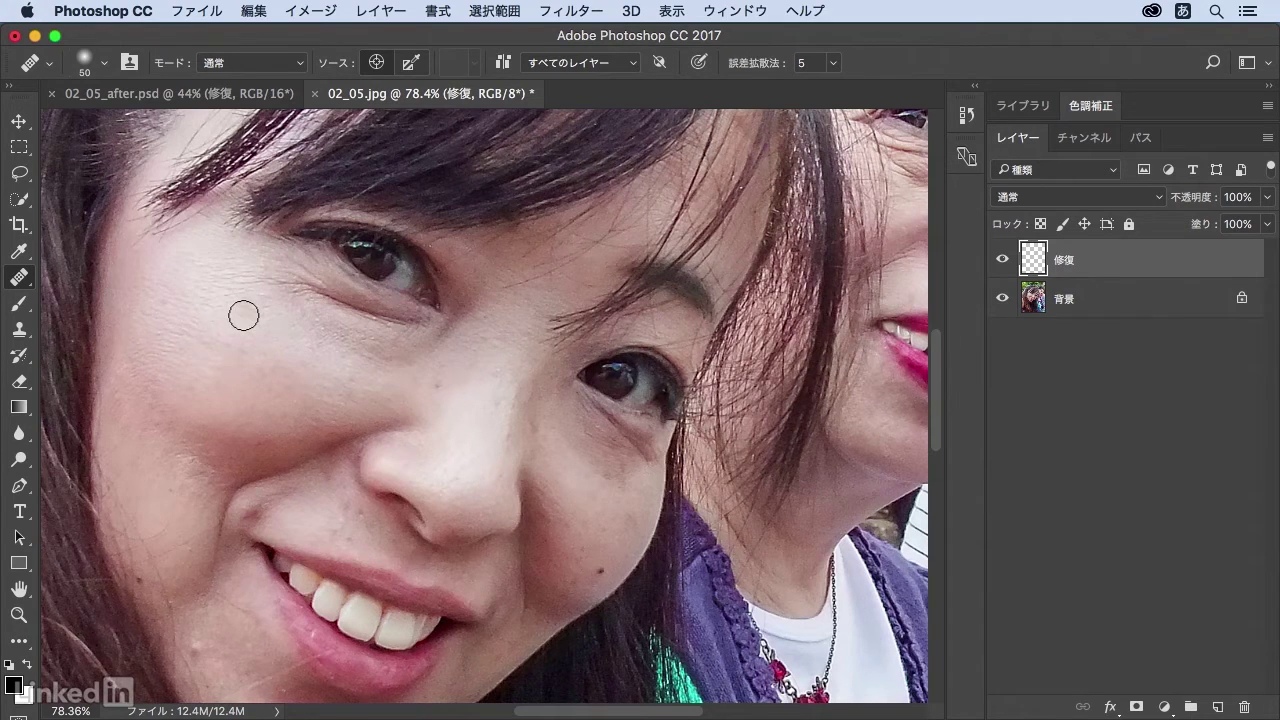
{"action": "key", "text": "alt"}
{"action": "left_click", "coordinate": [243, 315], "text": "alt"}
{"action": "mouse_move", "coordinate": [304, 287]}
{"action": "left_mouse_down"}
{"action": "mouse_move", "coordinate": [426, 328]}
{"action": "mouse_move", "coordinate": [364, 305]}
{"action": "mouse_move", "coordinate": [389, 334]}
{"action": "mouse_move", "coordinate": [366, 346]}
{"action": "mouse_move", "coordinate": [337, 334]}
{"action": "mouse_move", "coordinate": [374, 353]}
{"action": "mouse_move", "coordinate": [503, 366]}
{"action": "mouse_move", "coordinate": [486, 369]}
{"action": "left_mouse_up"}
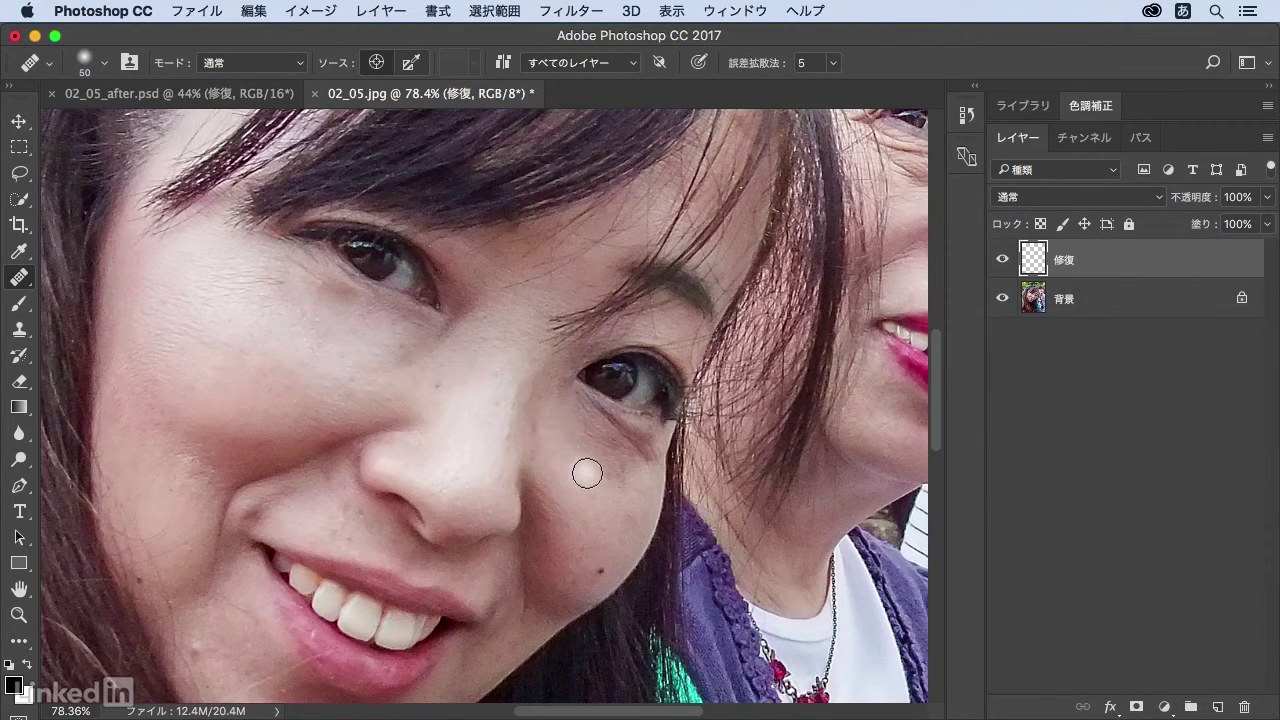
- Resample cheek skin and heal the under-eye area, lower cheek and small lower-left cheek blemish
{"action": "left_click", "coordinate": [551, 443], "text": "alt"}
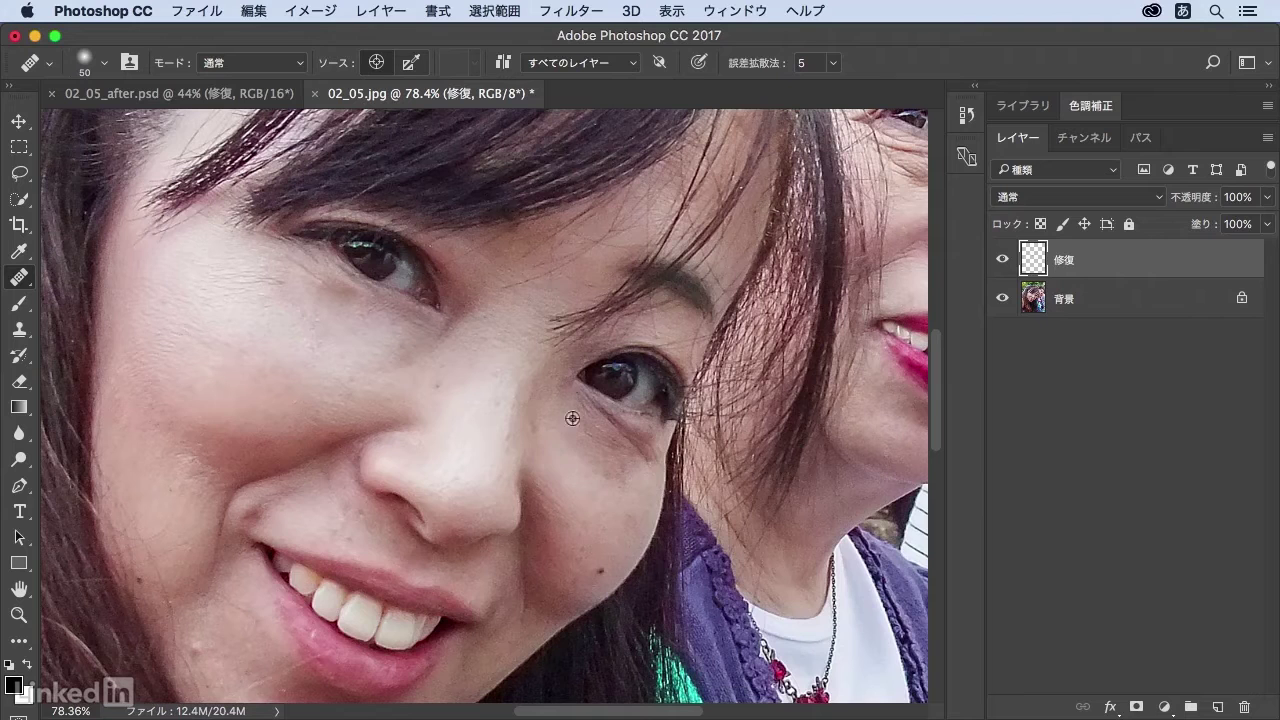
{"action": "mouse_move", "coordinate": [575, 400]}
{"action": "left_mouse_down"}
{"action": "mouse_move", "coordinate": [630, 428]}
{"action": "mouse_move", "coordinate": [640, 451]}
{"action": "mouse_move", "coordinate": [580, 431]}
{"action": "mouse_move", "coordinate": [620, 483]}
{"action": "mouse_move", "coordinate": [577, 443]}
{"action": "mouse_move", "coordinate": [625, 509]}
{"action": "left_mouse_up"}
{"action": "left_click_drag", "start_coordinate": [598, 570], "coordinate": [595, 572]}
{"action": "left_click_drag", "start_coordinate": [144, 585], "coordinate": [141, 579]}
{"action": "left_click_drag", "start_coordinate": [191, 651], "coordinate": [194, 643]}
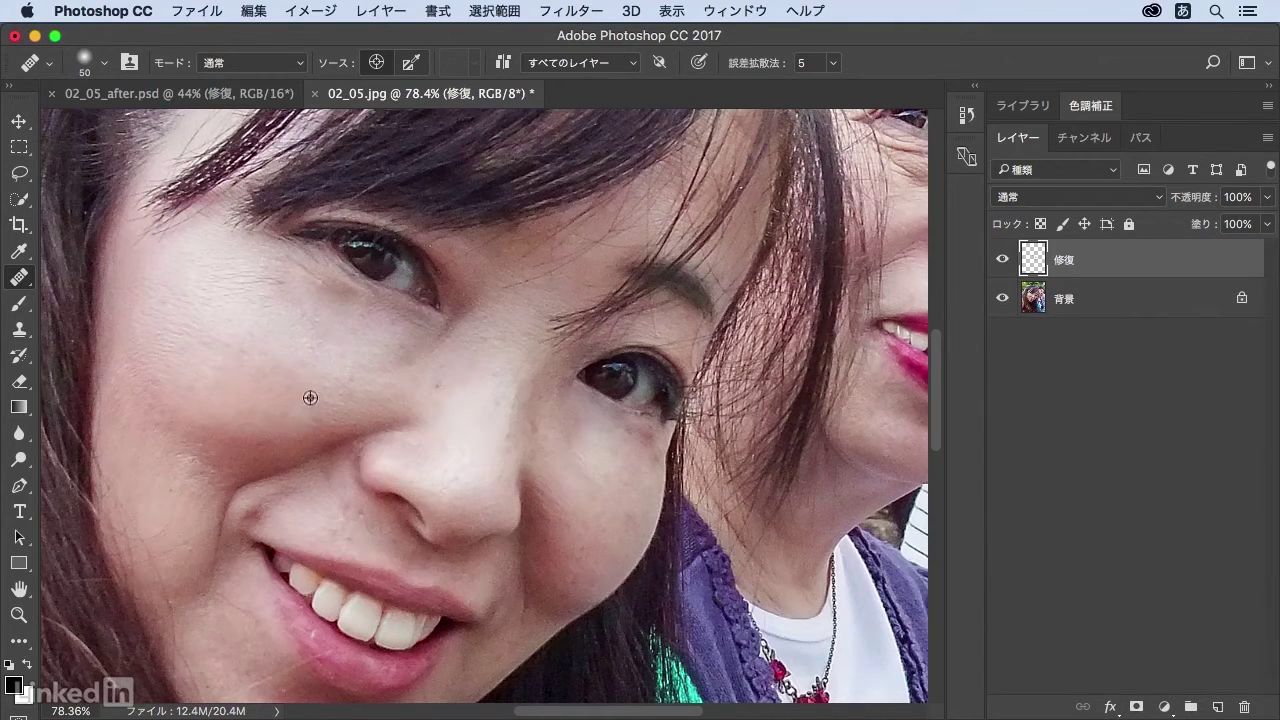
- Resample cheek skin and heal the cheek creases and the skin below the nose
{"action": "left_click", "coordinate": [338, 361], "text": "alt"}
{"action": "mouse_move", "coordinate": [348, 442]}
{"action": "left_mouse_down"}
{"action": "mouse_move", "coordinate": [224, 499]}
{"action": "mouse_move", "coordinate": [206, 558]}
{"action": "left_mouse_up"}
{"action": "mouse_move", "coordinate": [191, 452]}
{"action": "left_mouse_down"}
{"action": "mouse_move", "coordinate": [190, 468]}
{"action": "mouse_move", "coordinate": [266, 512]}
{"action": "mouse_move", "coordinate": [274, 497]}
{"action": "mouse_move", "coordinate": [214, 537]}
{"action": "mouse_move", "coordinate": [222, 566]}
{"action": "left_mouse_up"}
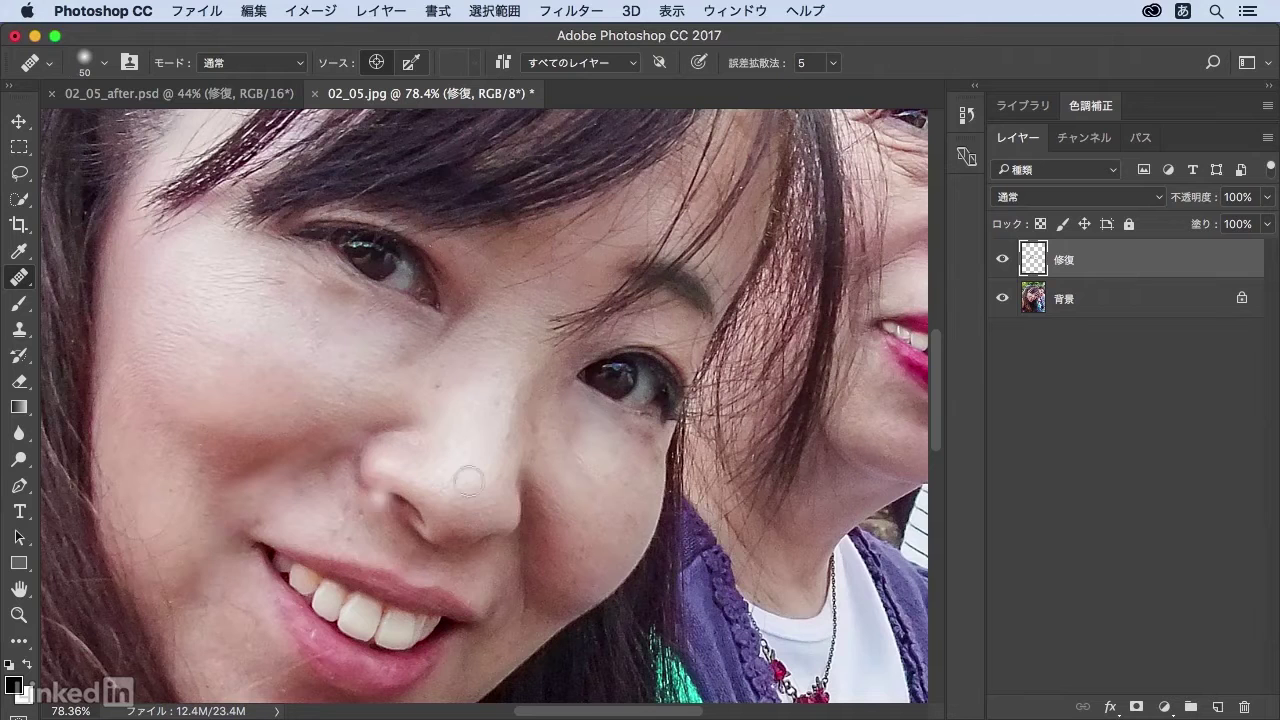
{"action": "left_click", "coordinate": [561, 465], "text": "alt"}
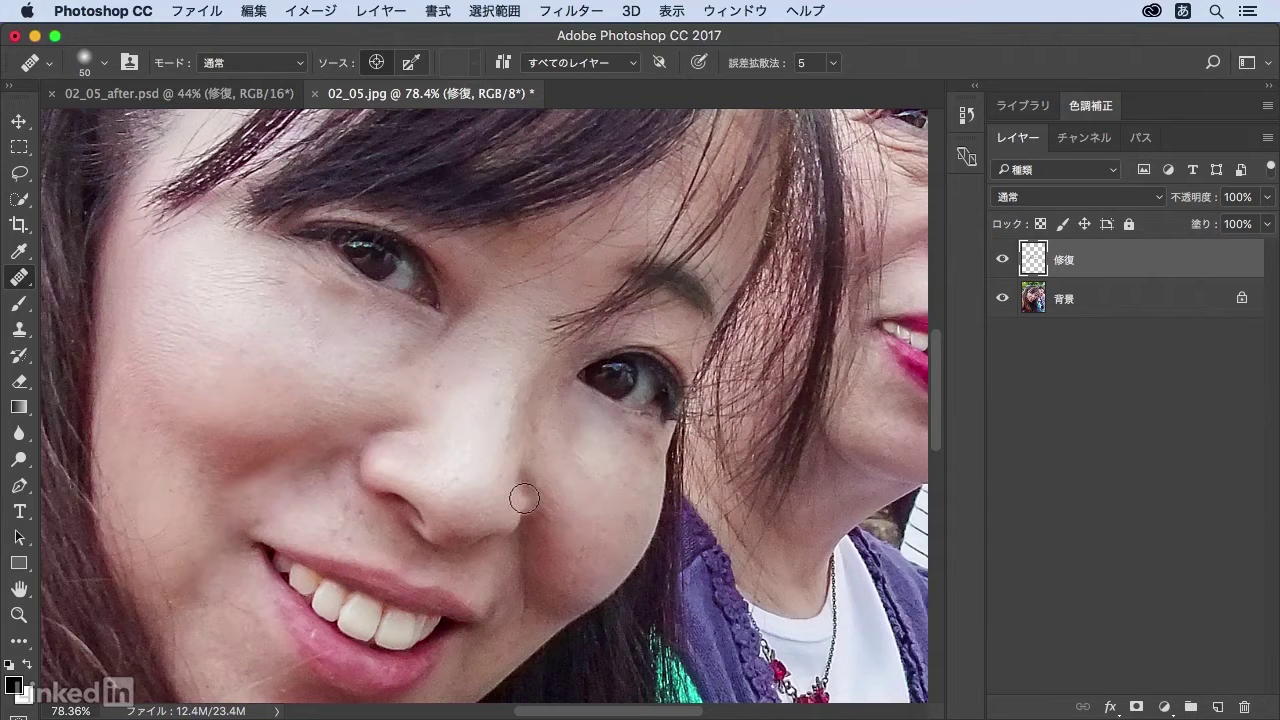
{"action": "mouse_move", "coordinate": [521, 533]}
{"action": "left_mouse_down"}
{"action": "mouse_move", "coordinate": [519, 616]}
{"action": "mouse_move", "coordinate": [514, 586]}
{"action": "mouse_move", "coordinate": [531, 606]}
{"action": "mouse_move", "coordinate": [557, 583]}
{"action": "mouse_move", "coordinate": [546, 414]}
{"action": "left_mouse_up"}
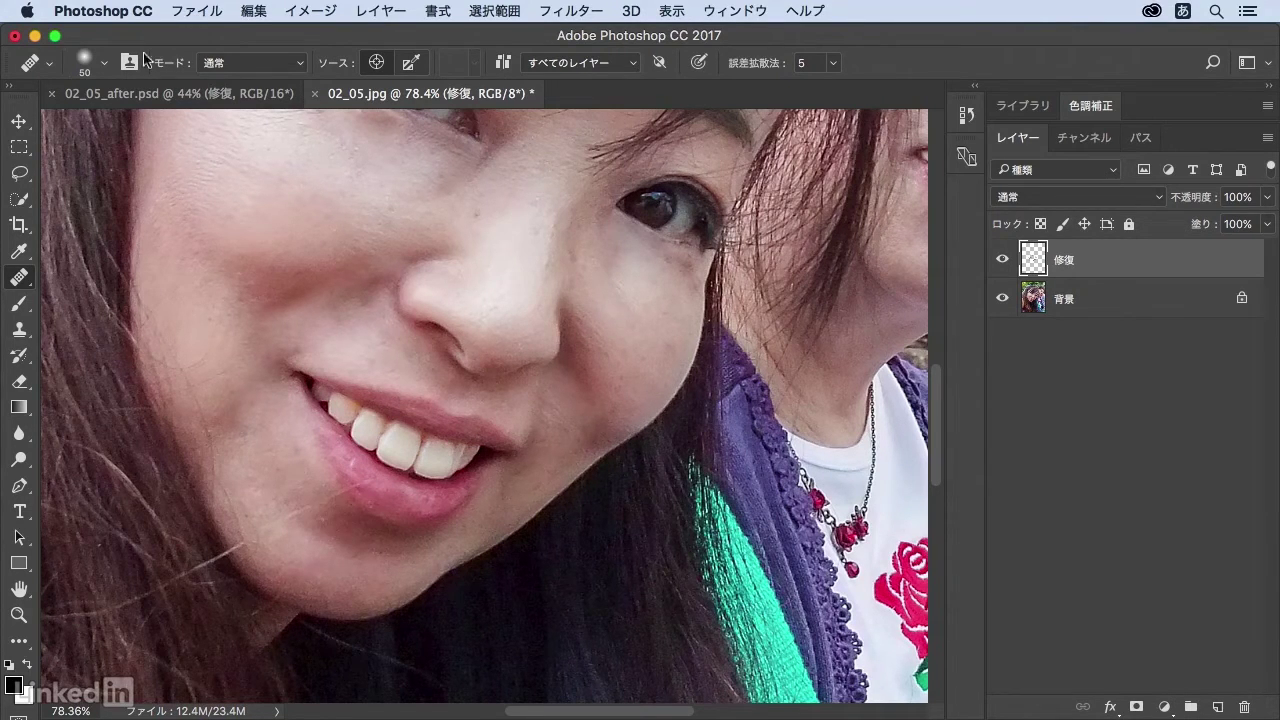
- Shrink the healing brush to 30 px and remove the stray hair strand across the chin
{"action": "left_click", "coordinate": [103, 64]}
{"action": "left_click_drag", "start_coordinate": [203, 97], "coordinate": [153, 96]}
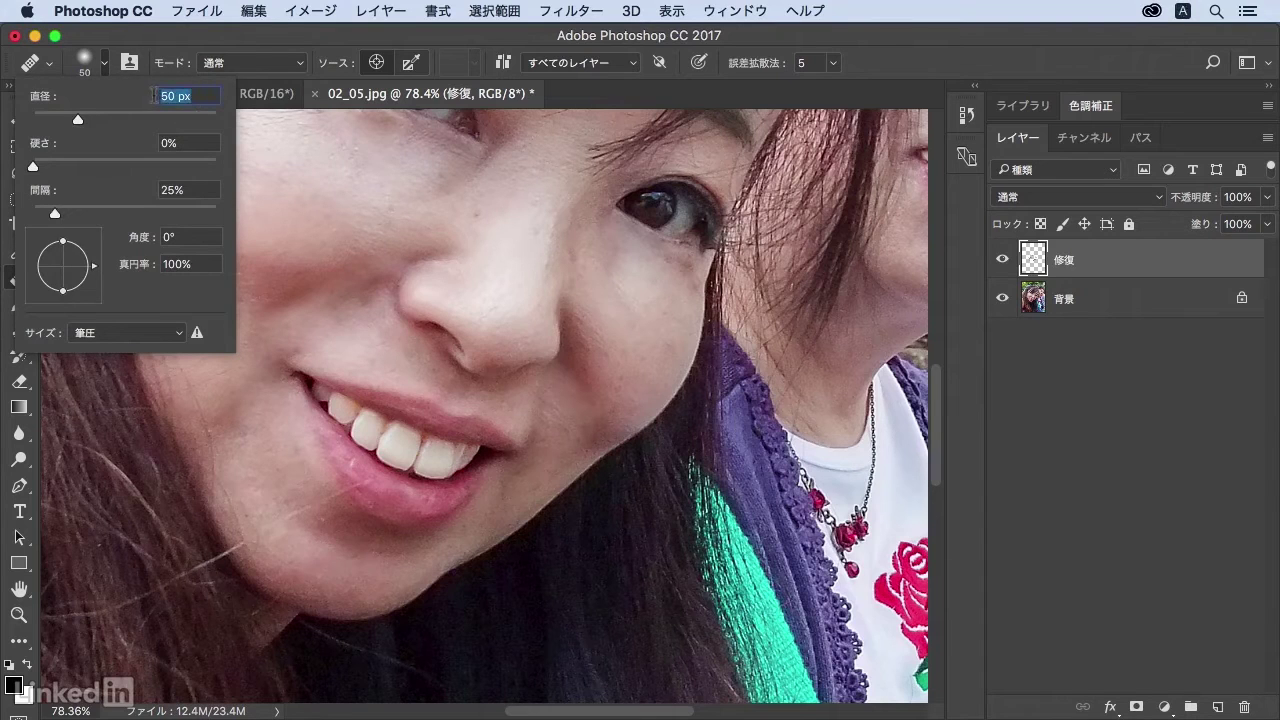
{"action": "type", "text": "30"}
{"action": "key", "text": "Return"}
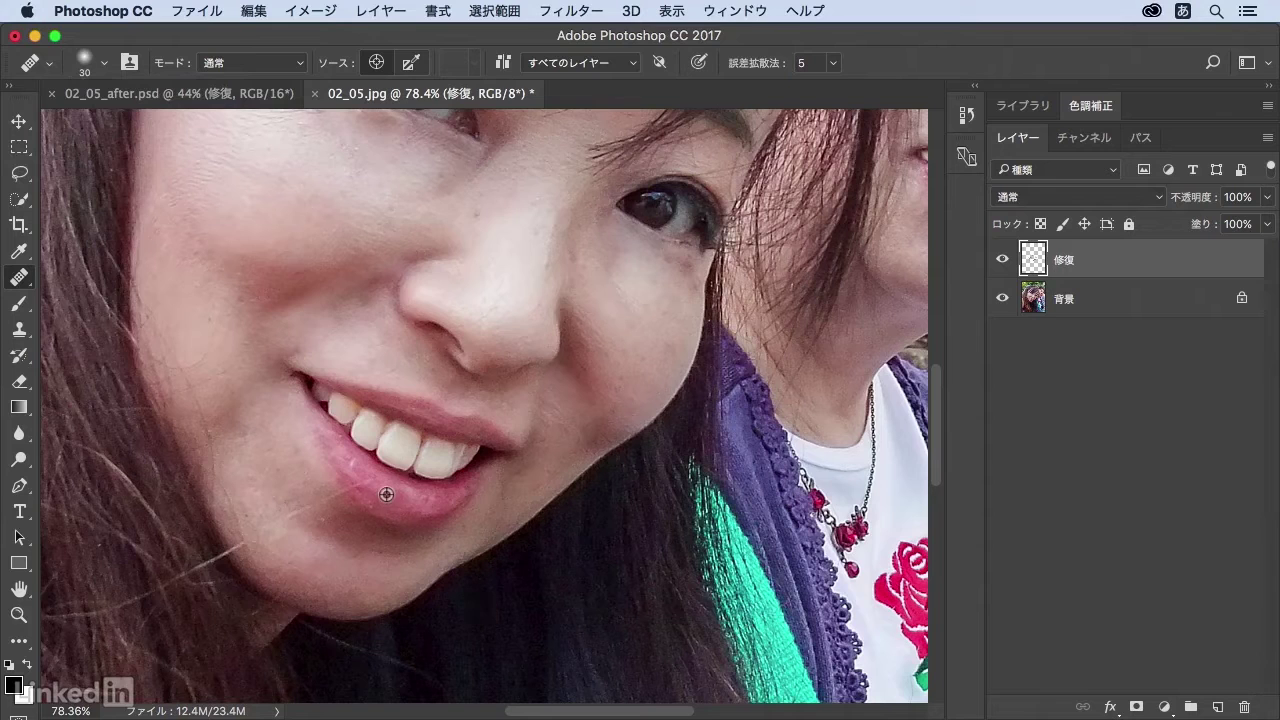
{"action": "left_click_drag", "start_coordinate": [369, 481], "coordinate": [256, 537]}
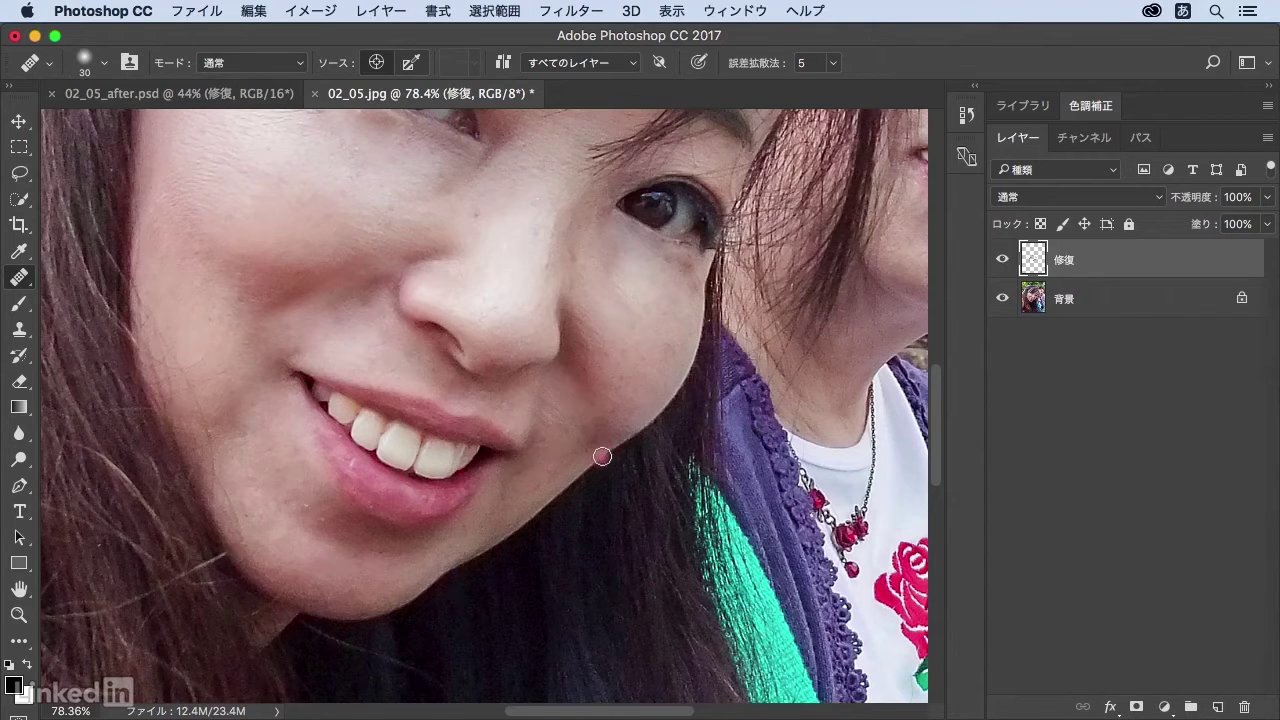
- Sample the older woman's forehead and heal the wrinkles between and under her eyes
{"action": "left_click_drag", "start_coordinate": [712, 280], "coordinate": [390, 590]}
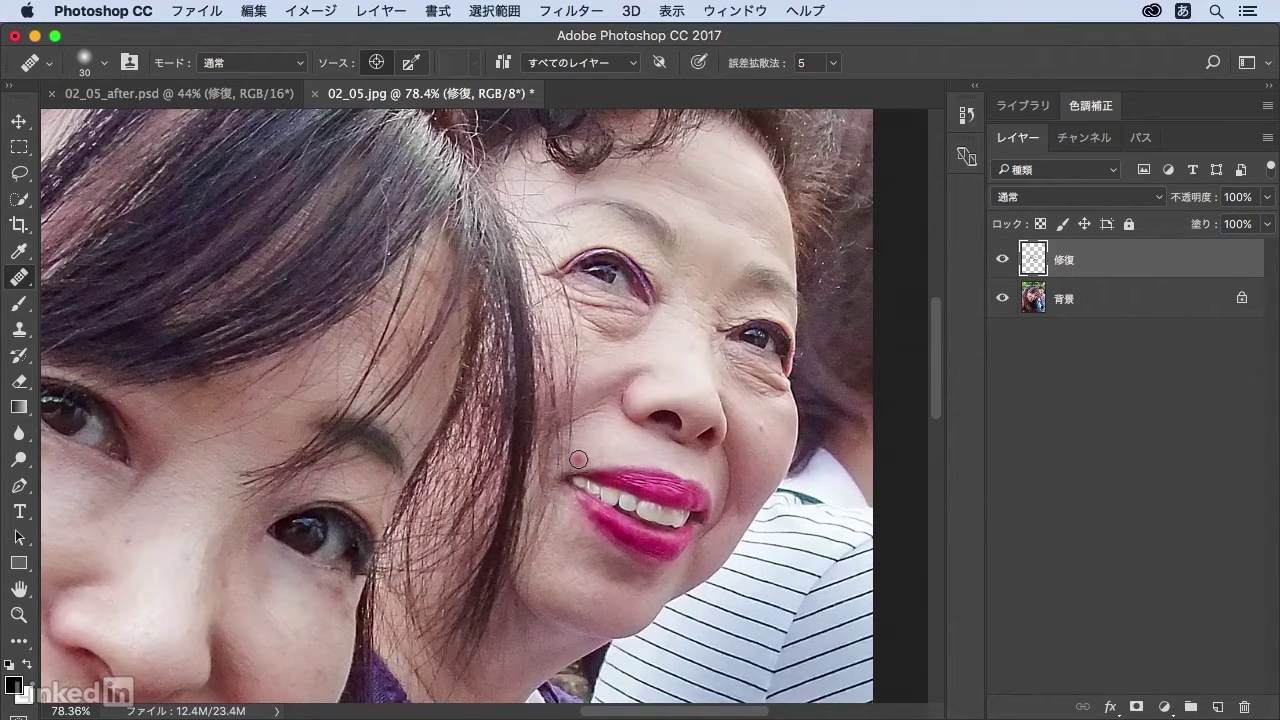
{"action": "left_click", "coordinate": [724, 189], "text": "alt"}
{"action": "mouse_move", "coordinate": [704, 301]}
{"action": "left_mouse_down"}
{"action": "mouse_move", "coordinate": [716, 318]}
{"action": "mouse_move", "coordinate": [680, 328]}
{"action": "mouse_move", "coordinate": [670, 298]}
{"action": "left_mouse_up"}
{"action": "mouse_move", "coordinate": [612, 338]}
{"action": "left_mouse_down"}
{"action": "mouse_move", "coordinate": [648, 319]}
{"action": "mouse_move", "coordinate": [575, 303]}
{"action": "mouse_move", "coordinate": [610, 312]}
{"action": "mouse_move", "coordinate": [582, 299]}
{"action": "mouse_move", "coordinate": [582, 336]}
{"action": "mouse_move", "coordinate": [606, 311]}
{"action": "mouse_move", "coordinate": [622, 316]}
{"action": "mouse_move", "coordinate": [598, 299]}
{"action": "mouse_move", "coordinate": [639, 332]}
{"action": "left_mouse_up"}
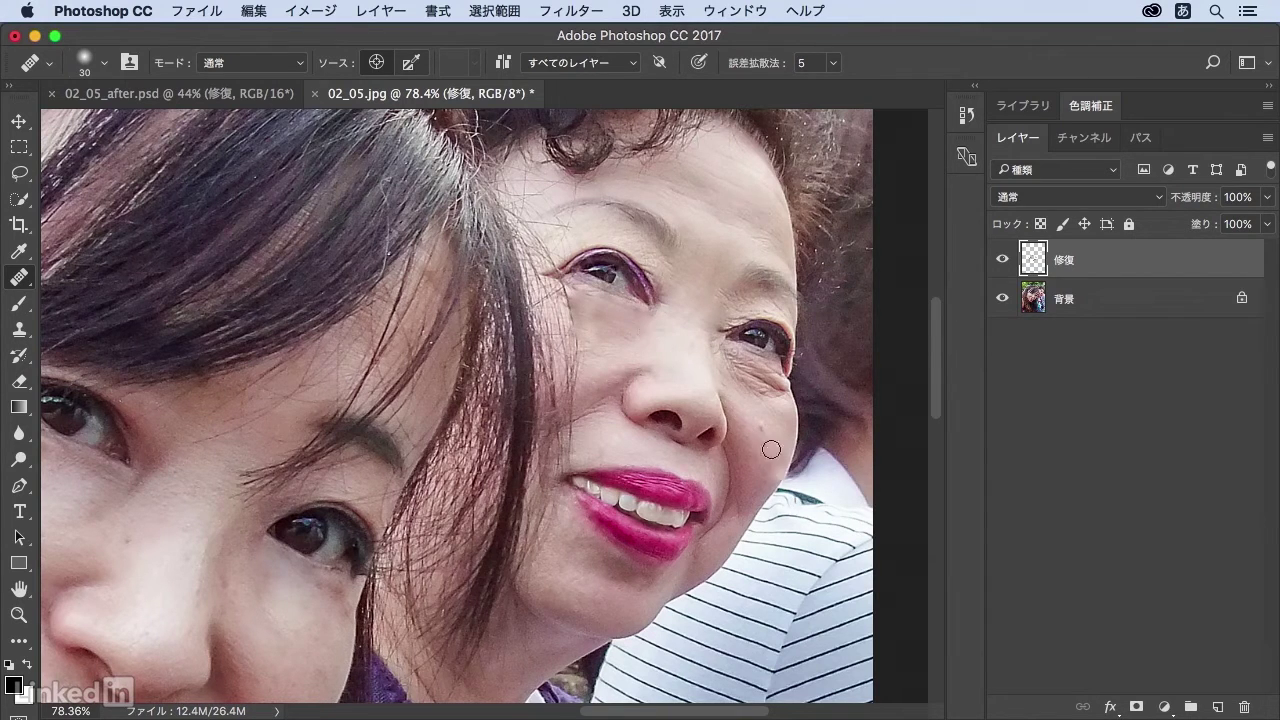
{"action": "mouse_move", "coordinate": [723, 346]}
{"action": "left_mouse_down"}
{"action": "mouse_move", "coordinate": [726, 365]}
{"action": "mouse_move", "coordinate": [716, 344]}
{"action": "left_mouse_up"}
{"action": "mouse_move", "coordinate": [732, 366]}
{"action": "left_mouse_down"}
{"action": "mouse_move", "coordinate": [761, 397]}
{"action": "mouse_move", "coordinate": [776, 379]}
{"action": "mouse_move", "coordinate": [779, 395]}
{"action": "mouse_move", "coordinate": [747, 361]}
{"action": "mouse_move", "coordinate": [744, 390]}
{"action": "mouse_move", "coordinate": [769, 413]}
{"action": "mouse_move", "coordinate": [765, 425]}
{"action": "mouse_move", "coordinate": [734, 409]}
{"action": "left_mouse_up"}
- Heal the older woman's cheeks beside the nose, her chin and the outer eye corner
{"action": "mouse_move", "coordinate": [586, 346]}
{"action": "left_mouse_down"}
{"action": "mouse_move", "coordinate": [596, 409]}
{"action": "mouse_move", "coordinate": [590, 400]}
{"action": "left_mouse_up"}
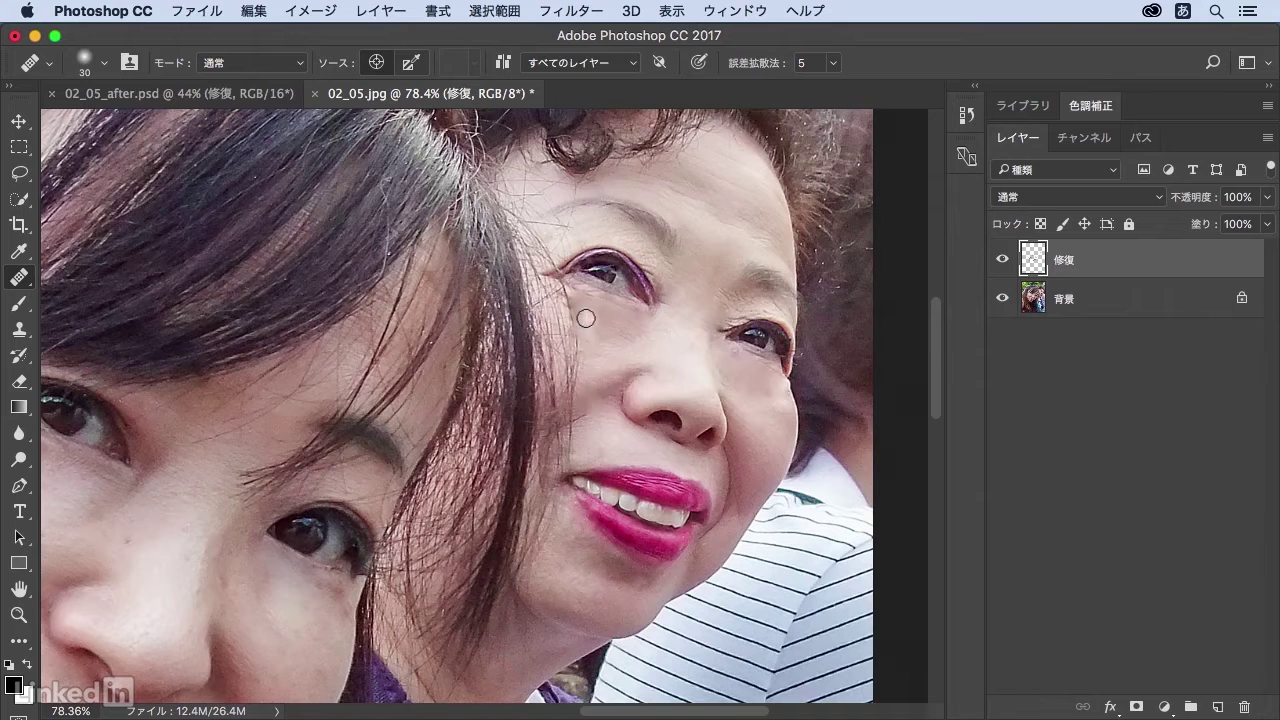
{"action": "left_click_drag", "start_coordinate": [585, 321], "coordinate": [591, 360]}
{"action": "left_click_drag", "start_coordinate": [587, 413], "coordinate": [581, 425]}
{"action": "mouse_move", "coordinate": [728, 455]}
{"action": "left_mouse_down"}
{"action": "mouse_move", "coordinate": [729, 503]}
{"action": "mouse_move", "coordinate": [733, 488]}
{"action": "mouse_move", "coordinate": [712, 531]}
{"action": "mouse_move", "coordinate": [742, 478]}
{"action": "mouse_move", "coordinate": [741, 511]}
{"action": "mouse_move", "coordinate": [739, 480]}
{"action": "mouse_move", "coordinate": [723, 515]}
{"action": "mouse_move", "coordinate": [722, 500]}
{"action": "left_mouse_up"}
{"action": "left_click", "coordinate": [752, 397], "text": "alt"}
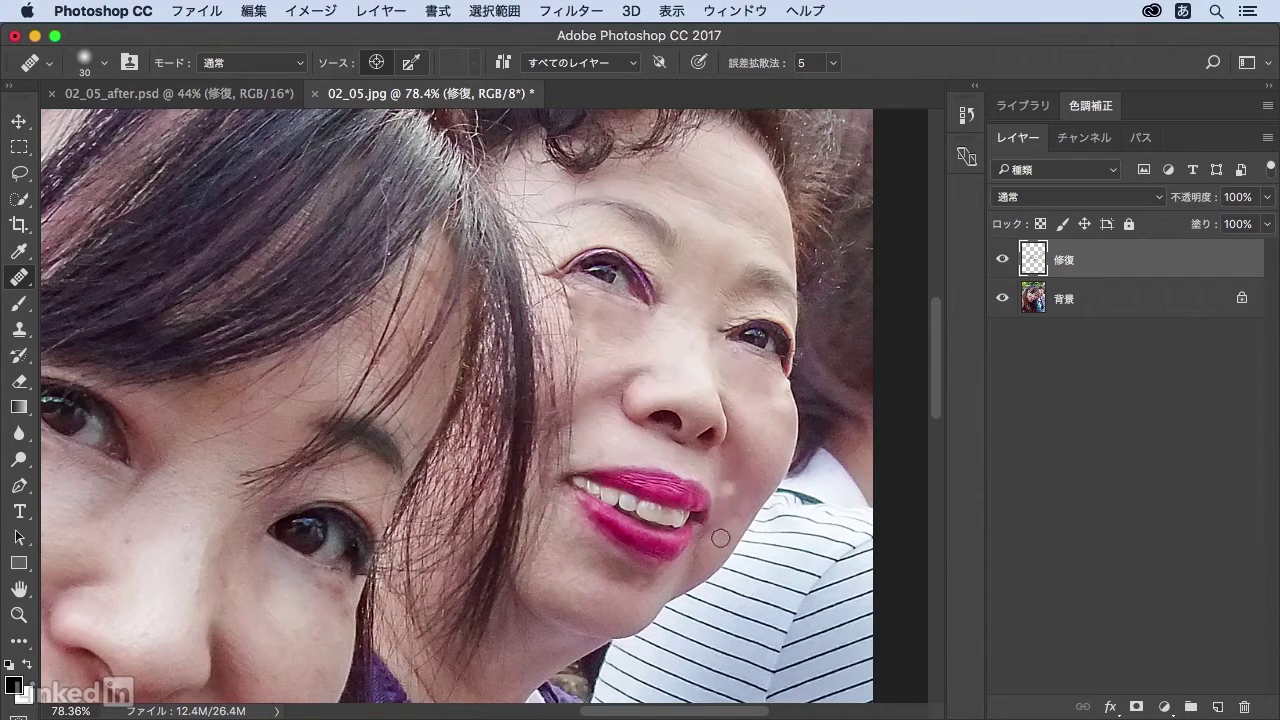
{"action": "mouse_move", "coordinate": [641, 588]}
{"action": "left_mouse_down"}
{"action": "mouse_move", "coordinate": [608, 573]}
{"action": "mouse_move", "coordinate": [633, 580]}
{"action": "mouse_move", "coordinate": [620, 566]}
{"action": "left_mouse_up"}
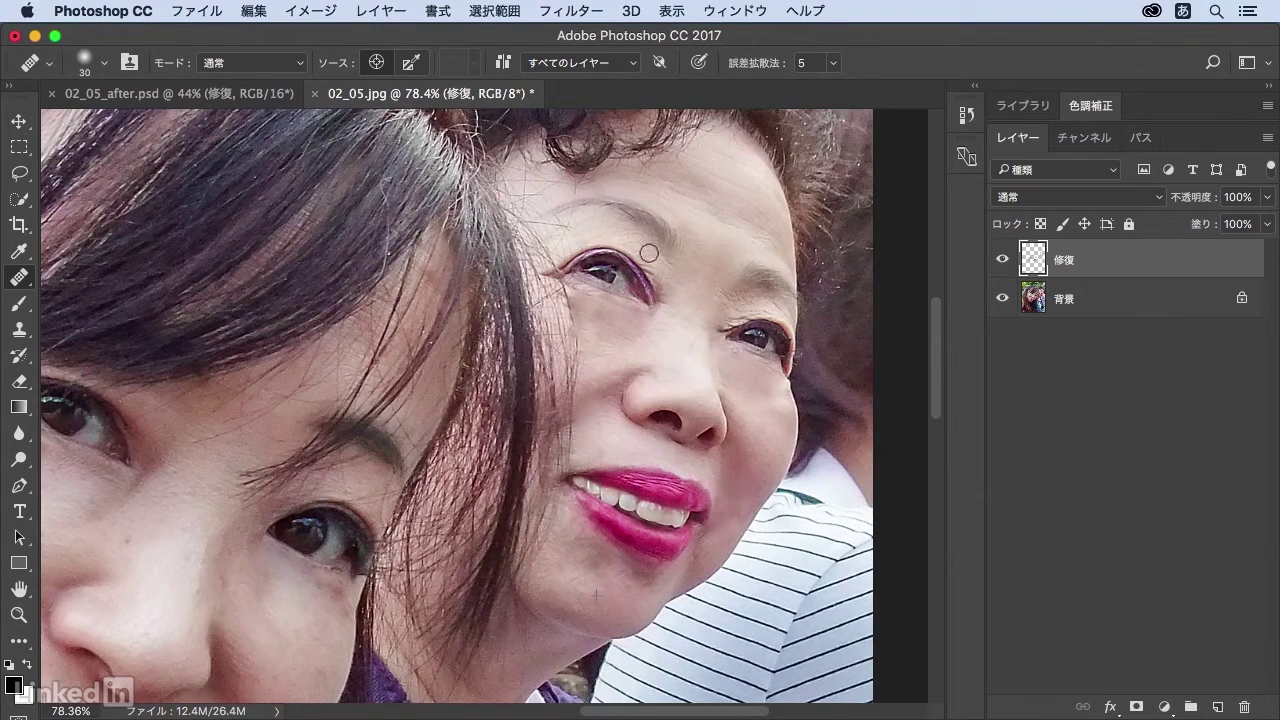
{"action": "left_click", "coordinate": [700, 290], "text": "alt"}
{"action": "mouse_move", "coordinate": [658, 251]}
{"action": "left_mouse_down"}
{"action": "mouse_move", "coordinate": [658, 272]}
{"action": "mouse_move", "coordinate": [676, 273]}
{"action": "left_mouse_up"}
{"action": "left_click_drag", "start_coordinate": [590, 462], "coordinate": [637, 356]}
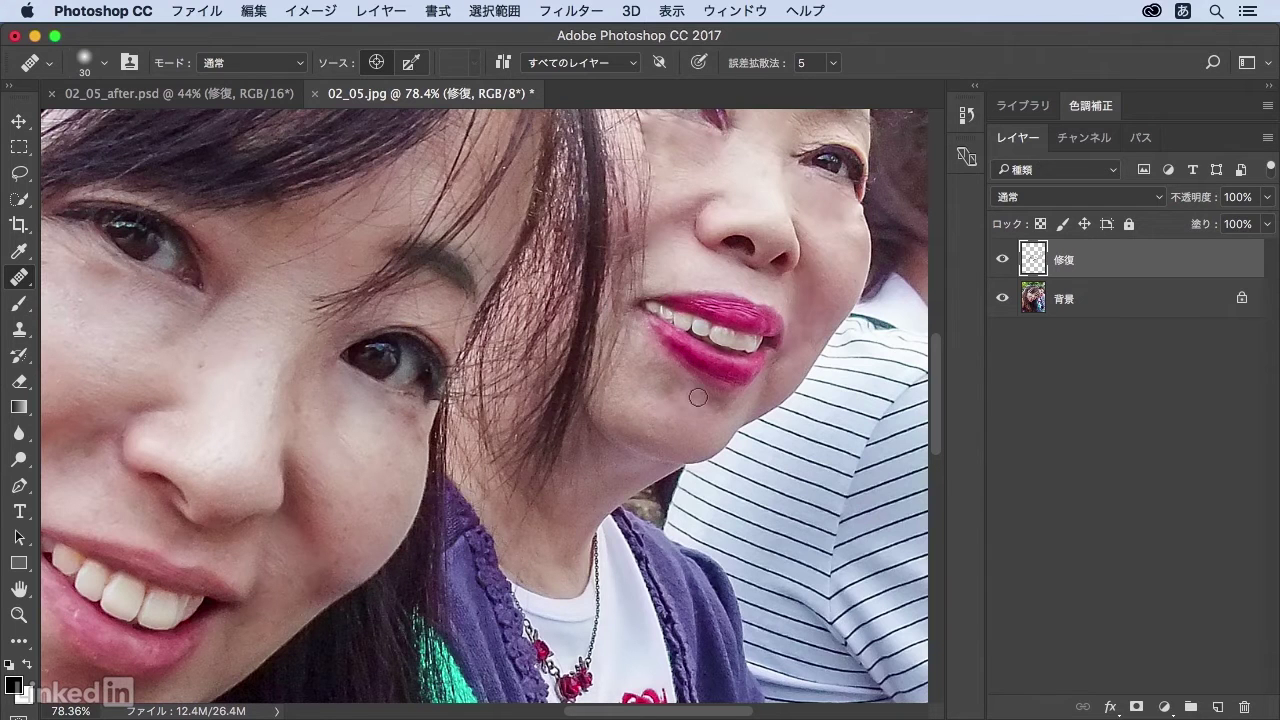
- Fit the photo on screen, add an inverted black mask to 修復, and reset default colours
{"action": "double_click", "coordinate": [19, 589]}
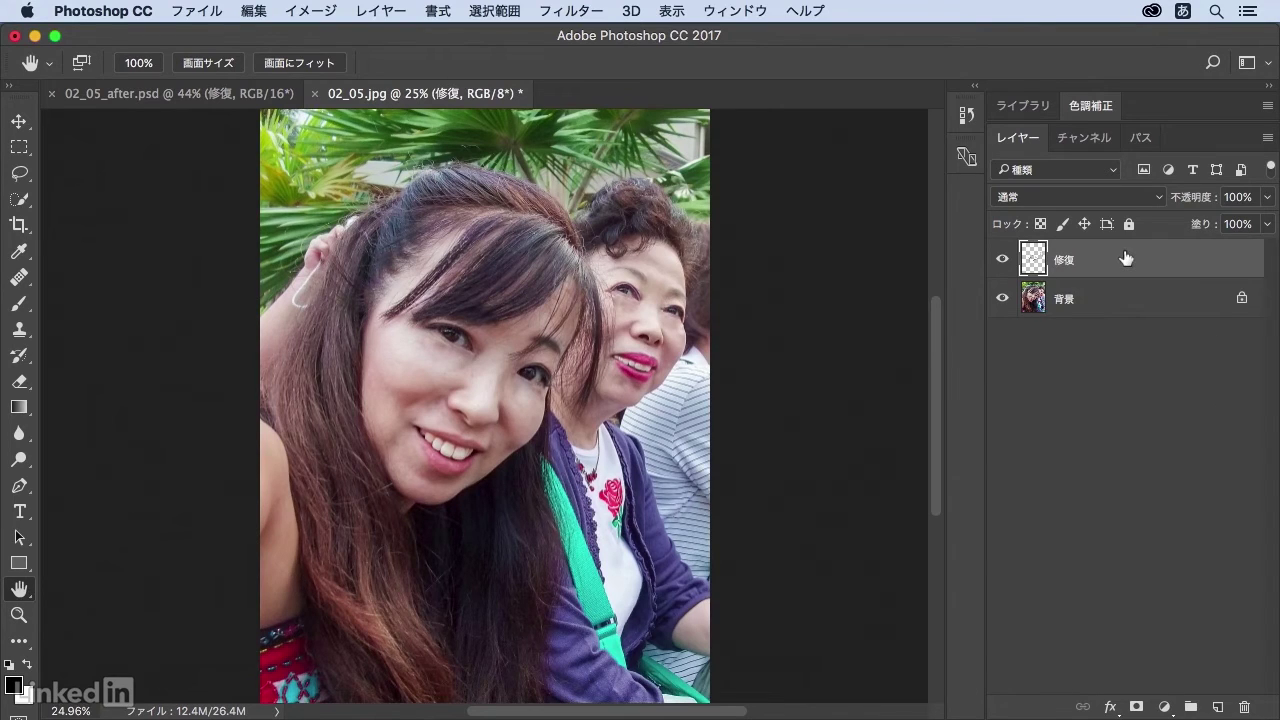
{"action": "left_click", "coordinate": [1138, 706]}
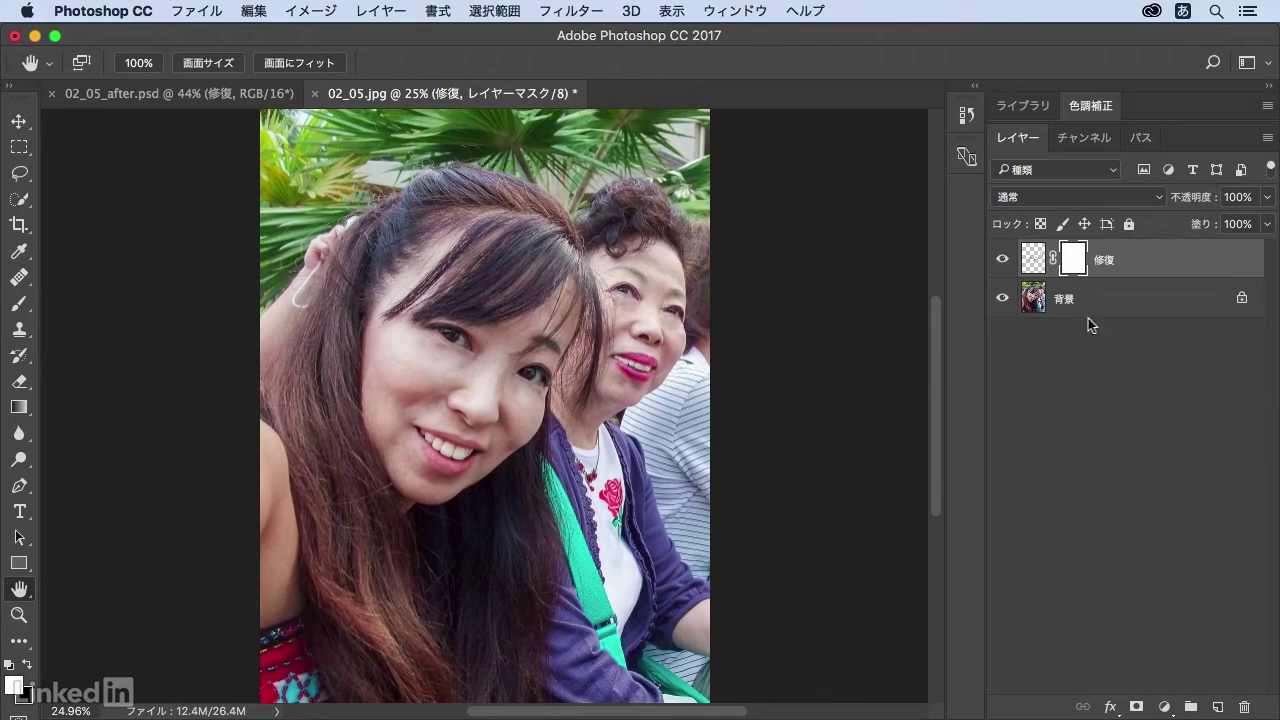
{"action": "double_click", "coordinate": [1068, 262]}
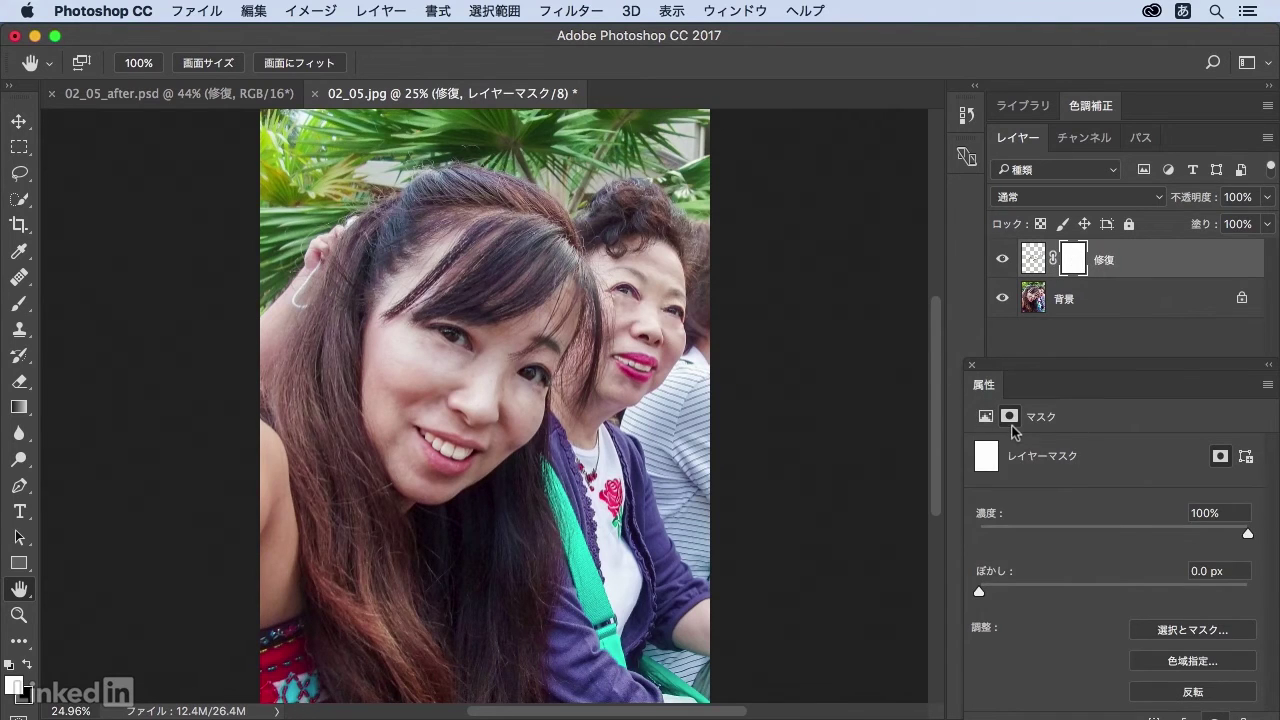
{"action": "left_click", "coordinate": [1168, 700]}
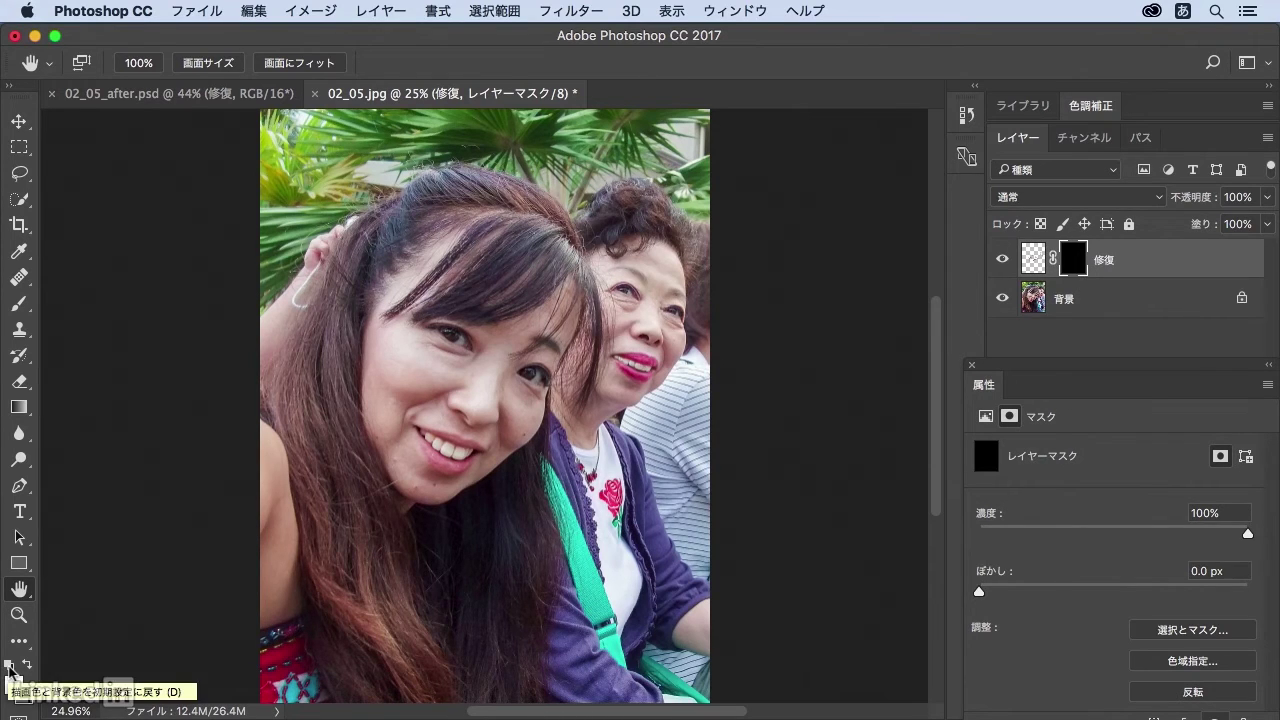
{"action": "left_click", "coordinate": [9, 665]}
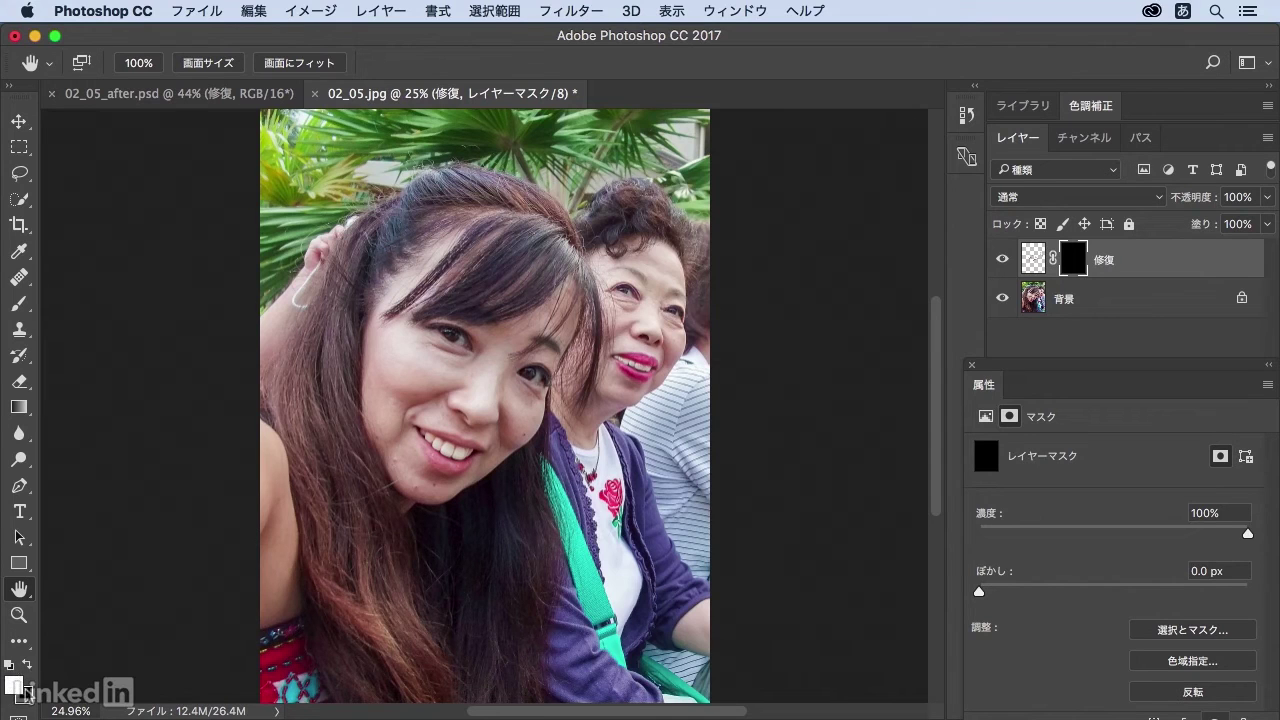
- Switch to the Brush Tool with the soft round preset: 100 px, 0% hardness, 50% opacity
{"action": "left_click", "coordinate": [19, 303]}
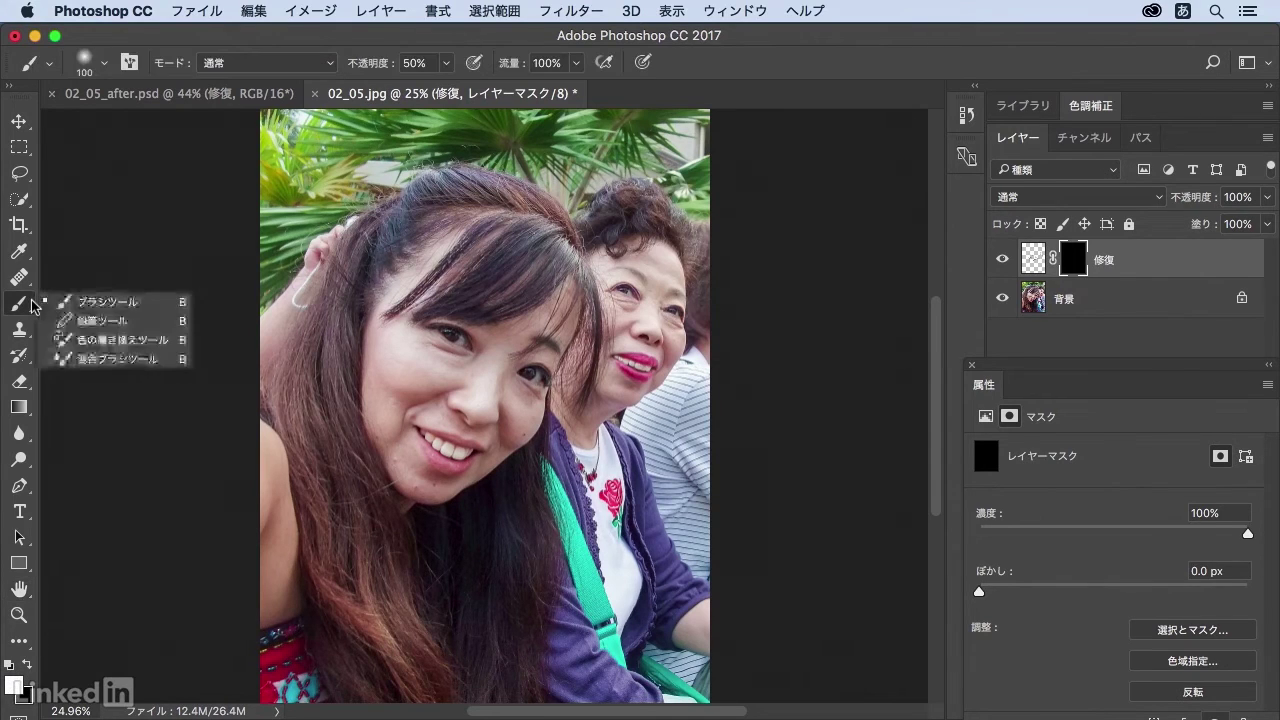
{"action": "left_click", "coordinate": [116, 305]}
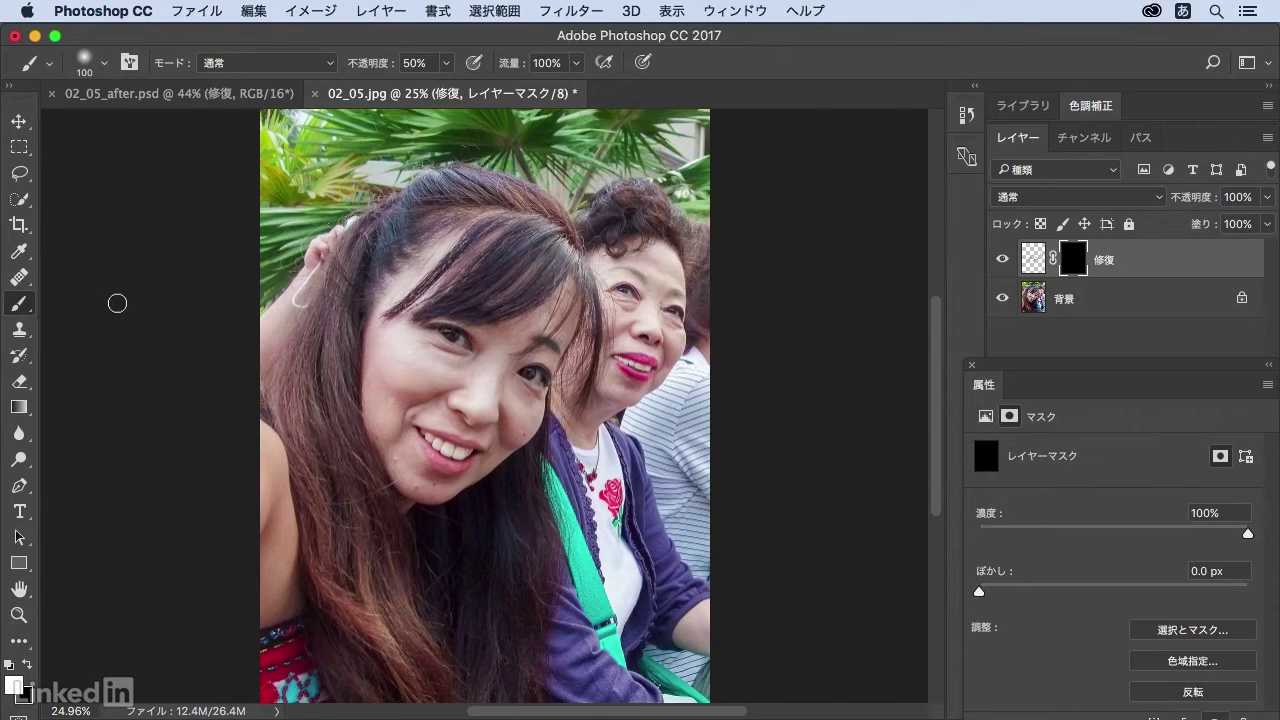
{"action": "left_click", "coordinate": [99, 66]}
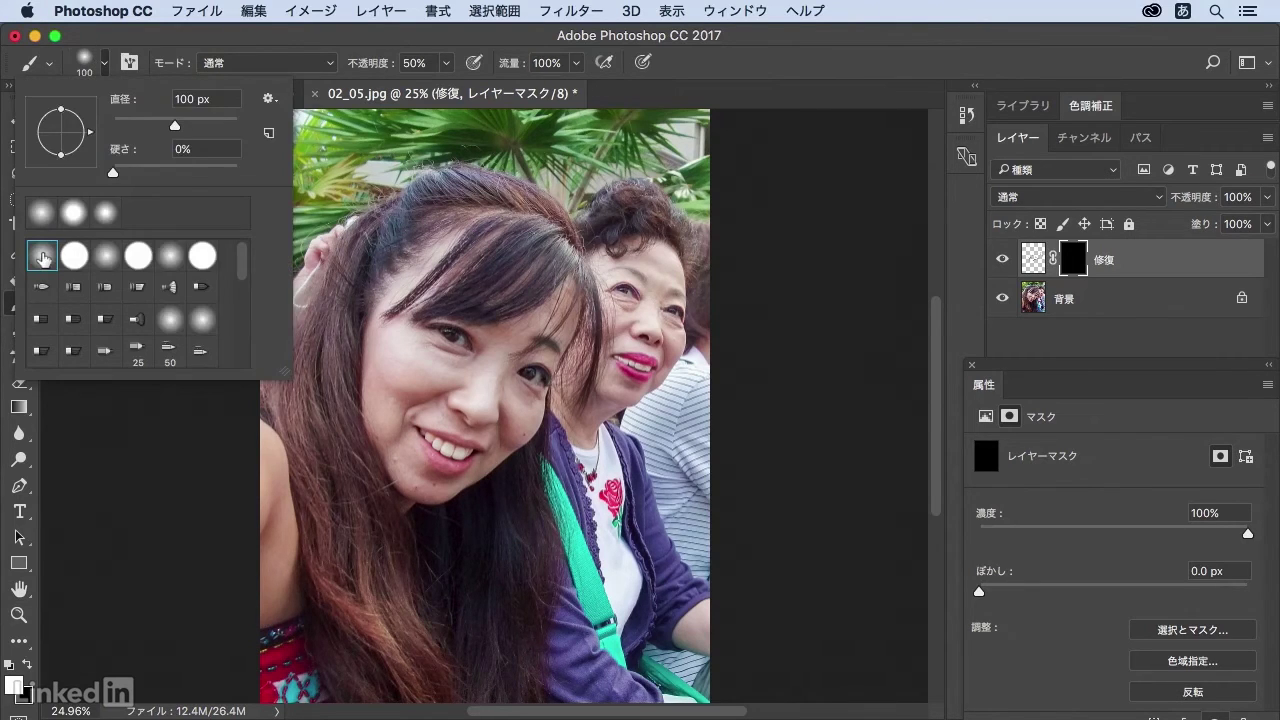
{"action": "left_click", "coordinate": [42, 258]}
{"action": "left_click", "coordinate": [83, 63]}
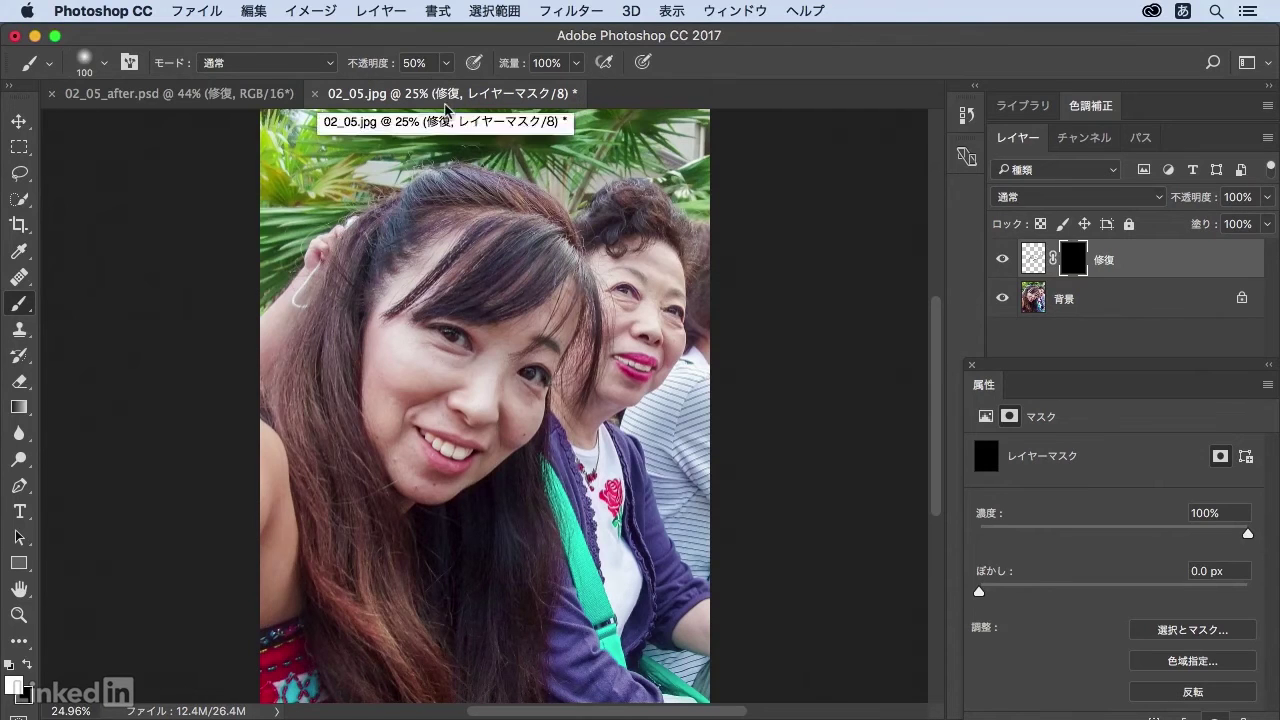
- Zoom in on both faces and paint white on the mask under each woman's eyes
{"action": "key", "text": "z"}
{"action": "mouse_move", "coordinate": [340, 220]}
{"action": "left_mouse_down"}
{"action": "mouse_move", "coordinate": [757, 480]}
{"action": "mouse_move", "coordinate": [729, 523]}
{"action": "left_mouse_up"}
{"action": "key", "text": "b"}
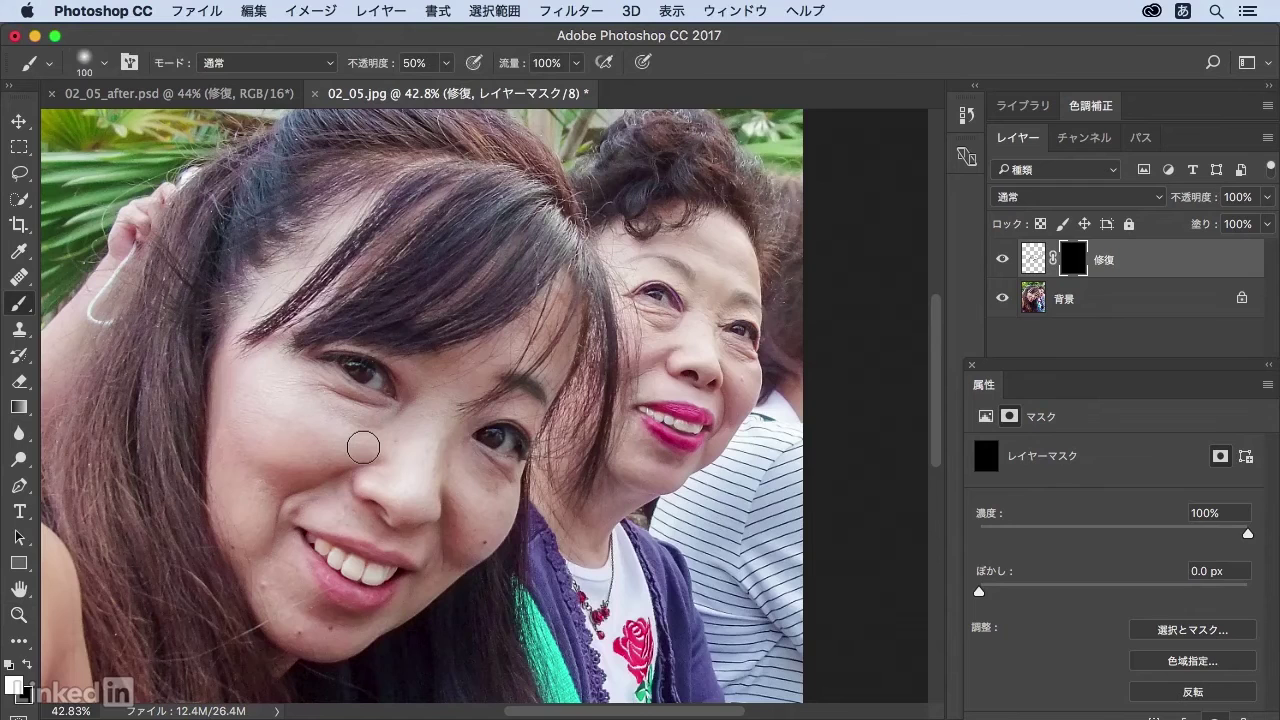
{"action": "mouse_move", "coordinate": [363, 448]}
{"action": "left_mouse_down"}
{"action": "mouse_move", "coordinate": [388, 476]}
{"action": "mouse_move", "coordinate": [374, 460]}
{"action": "mouse_move", "coordinate": [291, 493]}
{"action": "mouse_move", "coordinate": [305, 482]}
{"action": "mouse_move", "coordinate": [248, 564]}
{"action": "mouse_move", "coordinate": [337, 494]}
{"action": "mouse_move", "coordinate": [350, 511]}
{"action": "mouse_move", "coordinate": [253, 544]}
{"action": "mouse_move", "coordinate": [249, 567]}
{"action": "mouse_move", "coordinate": [279, 610]}
{"action": "mouse_move", "coordinate": [281, 599]}
{"action": "mouse_move", "coordinate": [322, 634]}
{"action": "mouse_move", "coordinate": [338, 615]}
{"action": "mouse_move", "coordinate": [317, 600]}
{"action": "mouse_move", "coordinate": [334, 632]}
{"action": "mouse_move", "coordinate": [317, 626]}
{"action": "mouse_move", "coordinate": [485, 550]}
{"action": "mouse_move", "coordinate": [475, 516]}
{"action": "mouse_move", "coordinate": [431, 569]}
{"action": "mouse_move", "coordinate": [479, 537]}
{"action": "mouse_move", "coordinate": [466, 475]}
{"action": "mouse_move", "coordinate": [496, 471]}
{"action": "mouse_move", "coordinate": [479, 462]}
{"action": "mouse_move", "coordinate": [501, 474]}
{"action": "mouse_move", "coordinate": [487, 468]}
{"action": "mouse_move", "coordinate": [487, 482]}
{"action": "mouse_move", "coordinate": [504, 469]}
{"action": "mouse_move", "coordinate": [379, 431]}
{"action": "mouse_move", "coordinate": [340, 395]}
{"action": "mouse_move", "coordinate": [316, 393]}
{"action": "mouse_move", "coordinate": [347, 406]}
{"action": "mouse_move", "coordinate": [302, 387]}
{"action": "mouse_move", "coordinate": [390, 428]}
{"action": "mouse_move", "coordinate": [351, 403]}
{"action": "mouse_move", "coordinate": [386, 417]}
{"action": "mouse_move", "coordinate": [269, 477]}
{"action": "mouse_move", "coordinate": [329, 486]}
{"action": "mouse_move", "coordinate": [323, 497]}
{"action": "mouse_move", "coordinate": [446, 554]}
{"action": "mouse_move", "coordinate": [457, 545]}
{"action": "mouse_move", "coordinate": [432, 562]}
{"action": "mouse_move", "coordinate": [500, 534]}
{"action": "mouse_move", "coordinate": [469, 545]}
{"action": "mouse_move", "coordinate": [550, 442]}
{"action": "mouse_move", "coordinate": [659, 366]}
{"action": "mouse_move", "coordinate": [559, 512]}
{"action": "left_mouse_up"}
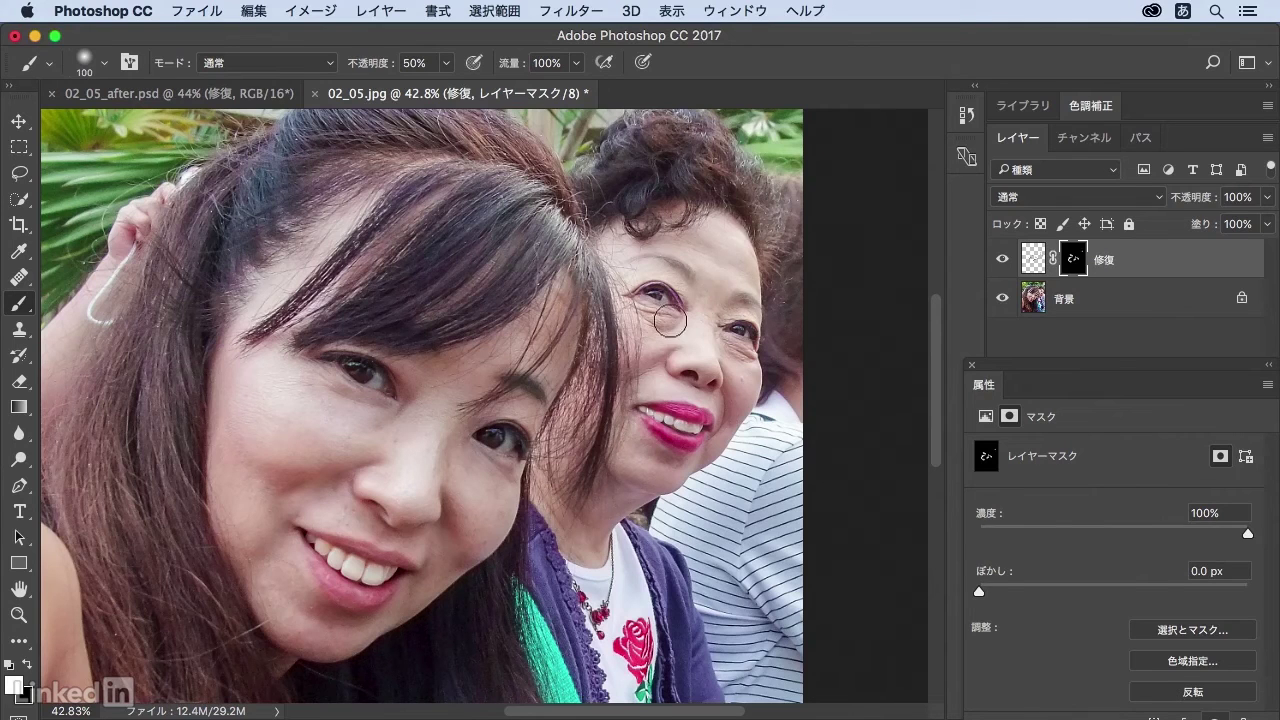
{"action": "left_click_drag", "start_coordinate": [636, 319], "coordinate": [734, 355]}
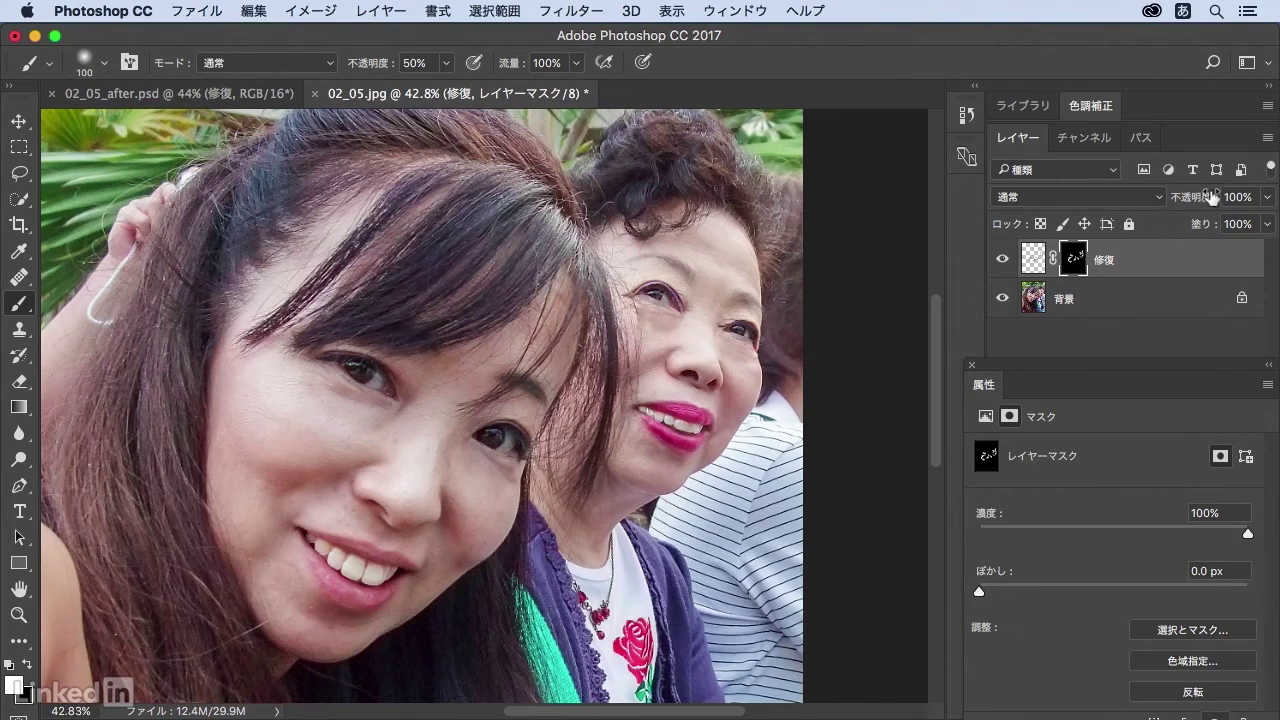
- Set 修復 to 80% opacity and toggle its visibility off and on to compare with the original
{"action": "left_click_drag", "start_coordinate": [1194, 197], "coordinate": [1175, 205]}
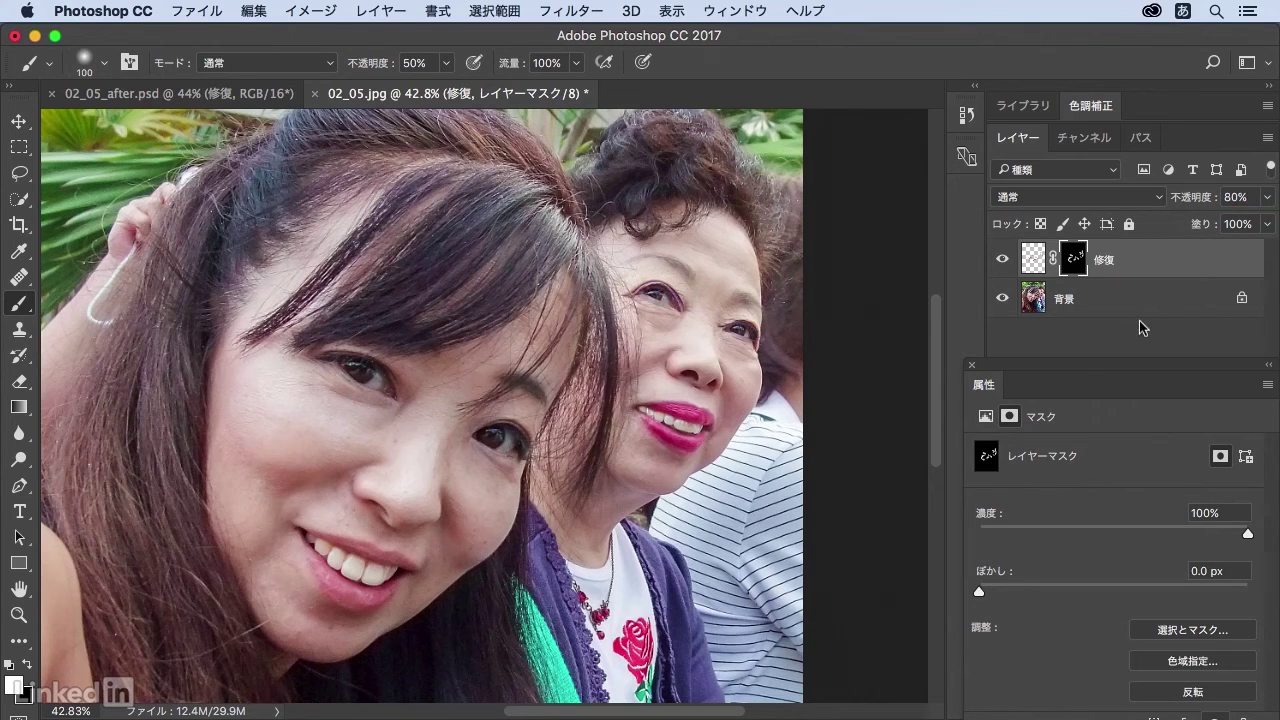
{"action": "left_click", "coordinate": [1000, 262]}
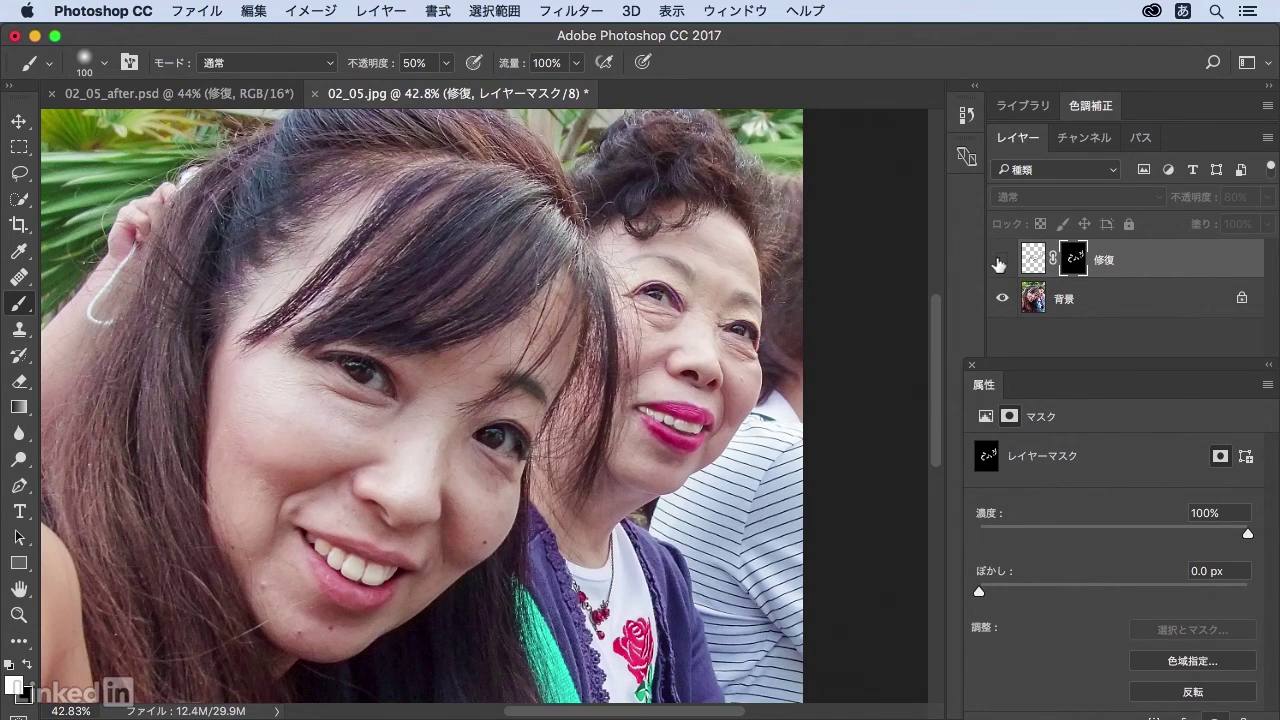
{"action": "left_click", "coordinate": [1000, 262]}
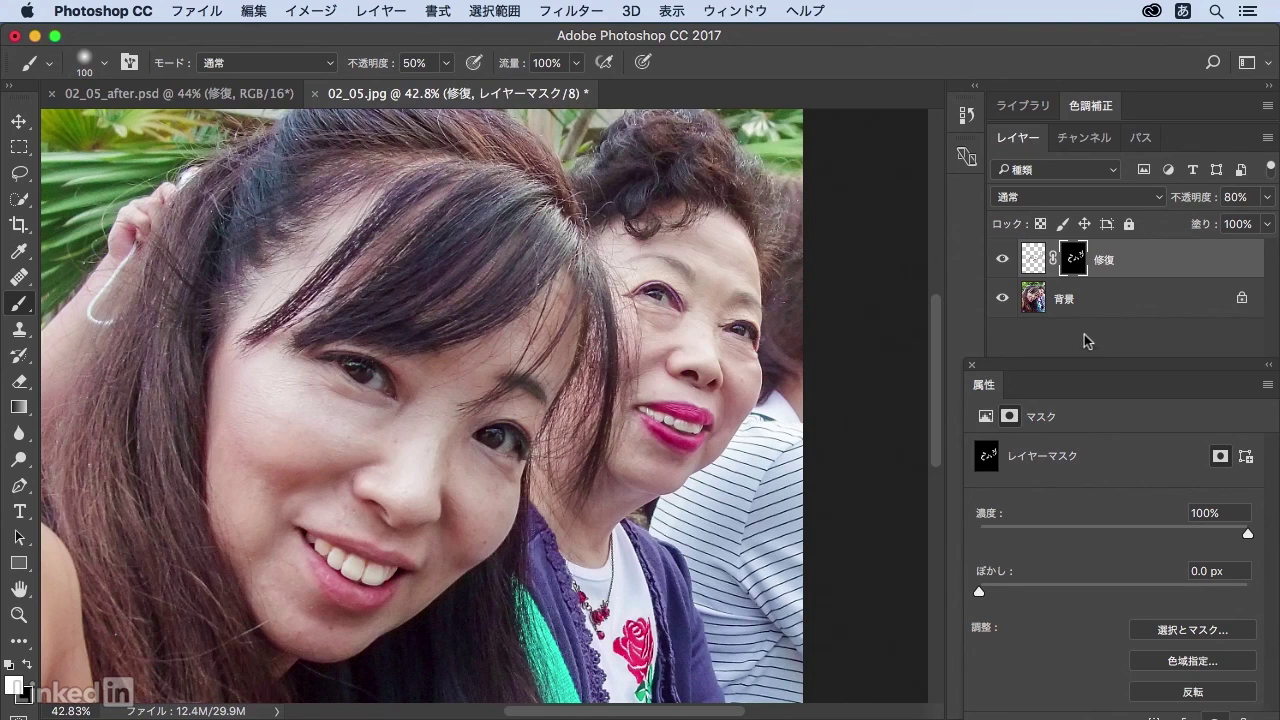
{"action": "left_click", "coordinate": [1002, 298], "text": "alt"}
{"action": "left_click", "coordinate": [1002, 298], "text": "alt"}
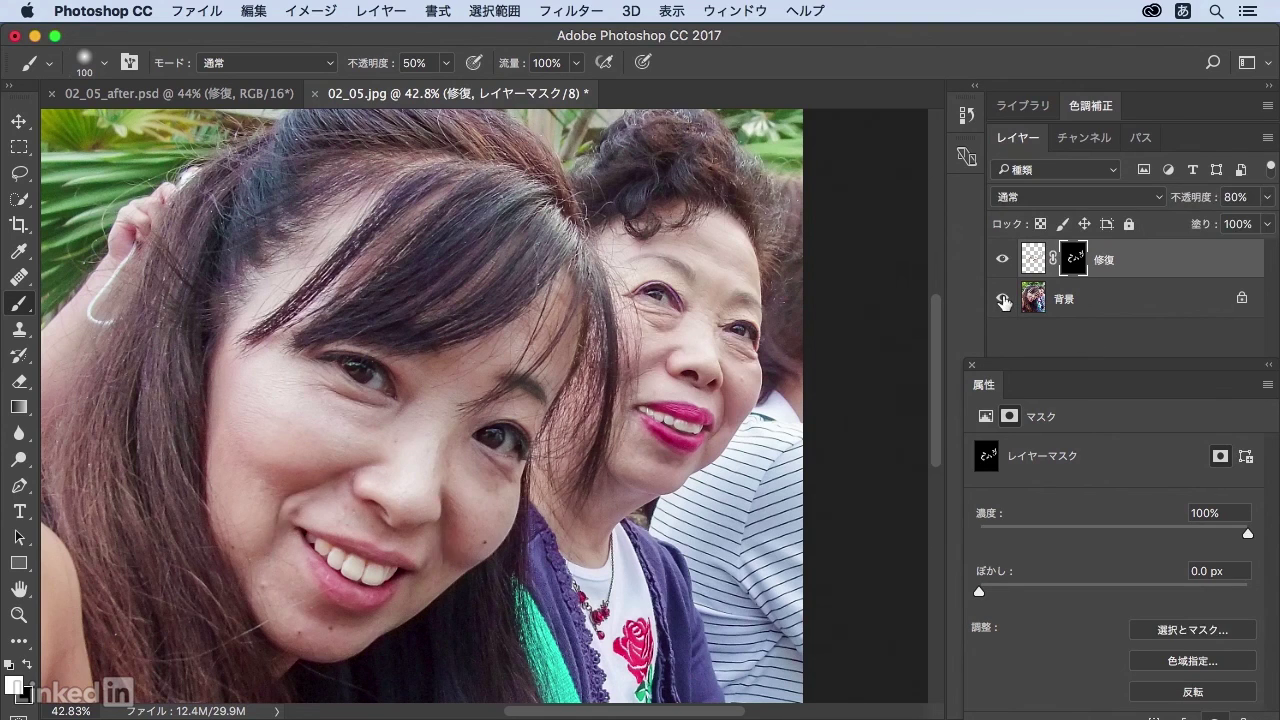